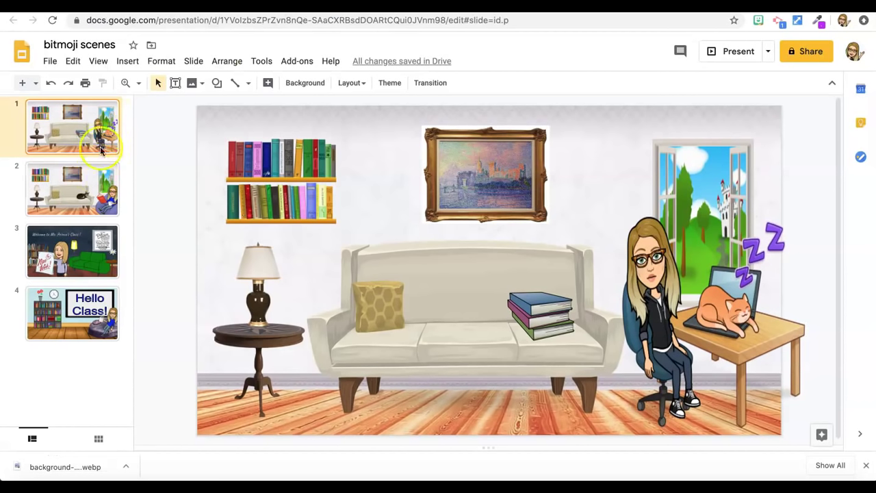
Look through the finished example scenes on slides 2, 3 and 4.
{"action": "left_click", "coordinate": [96, 192]}
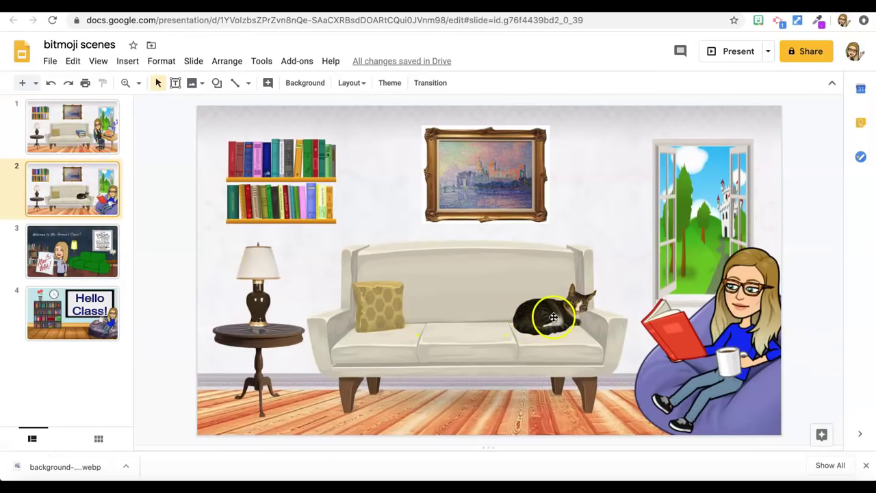
{"action": "left_click", "coordinate": [75, 247]}
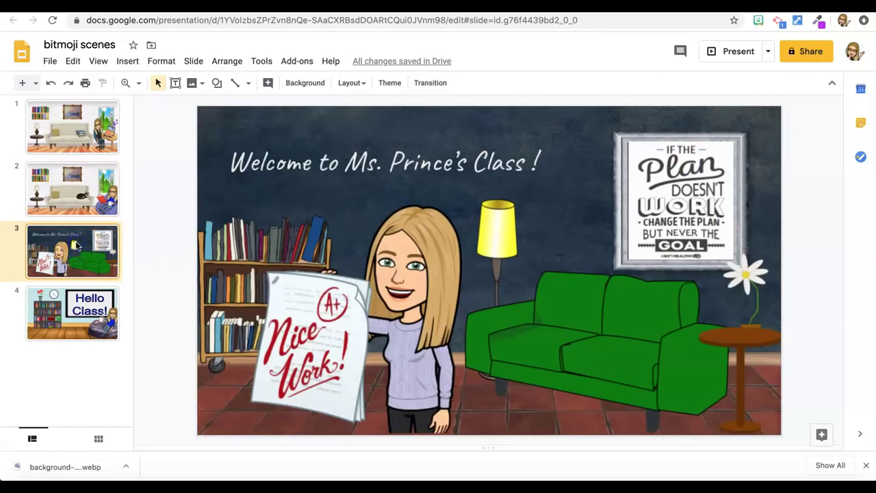
{"action": "left_click", "coordinate": [76, 306]}
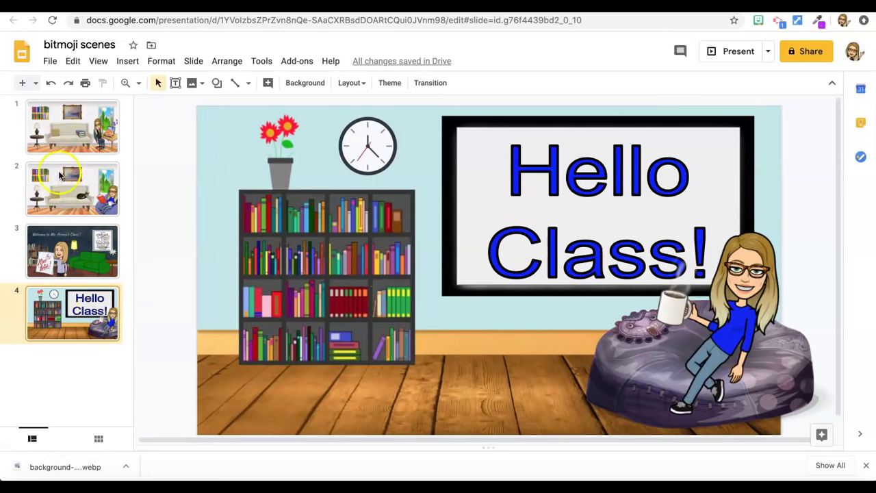
Add a new slide after slide 4 and delete its title and text placeholders.
{"action": "left_click", "coordinate": [22, 83]}
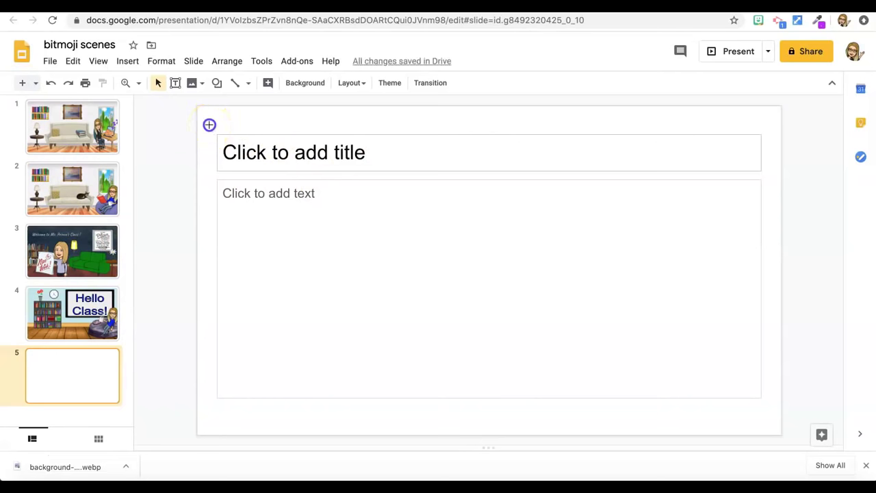
{"action": "left_click_drag", "start_coordinate": [226, 167], "coordinate": [290, 312]}
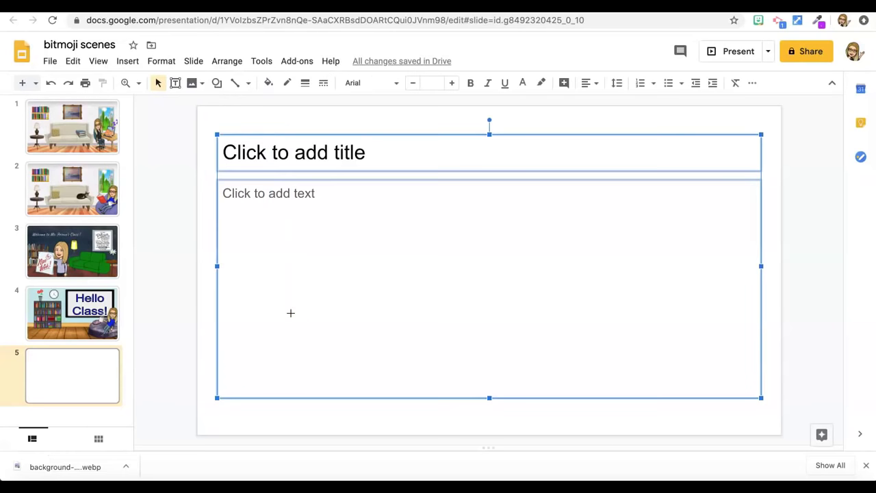
{"action": "key", "text": "Delete"}
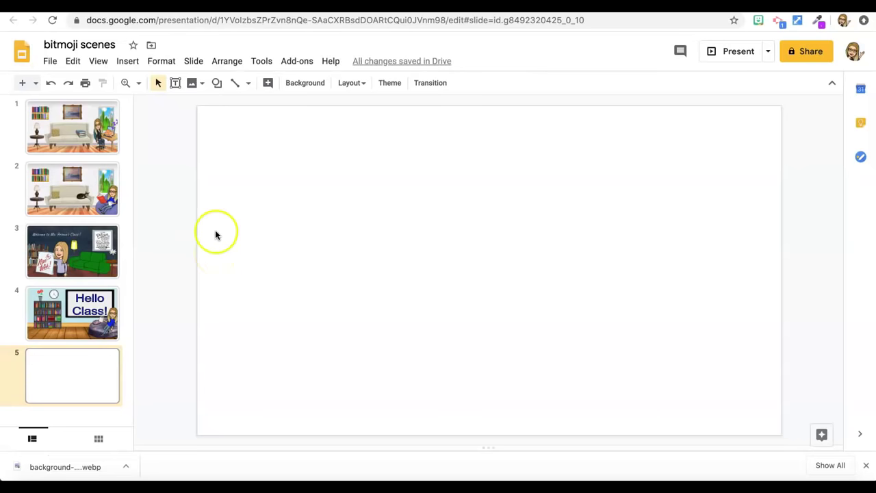
Set the slide background to the pink wall with wooden floor image from a Google image search for "wall floor".
{"action": "left_click", "coordinate": [305, 83]}
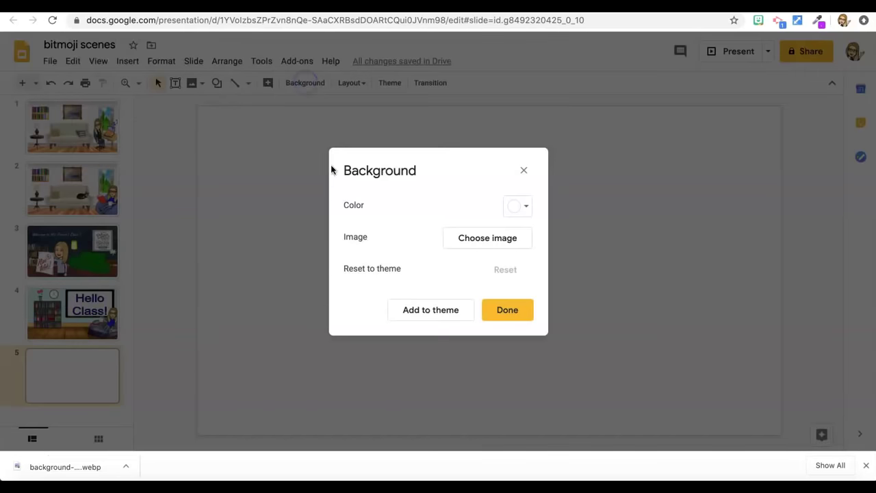
{"action": "left_click", "coordinate": [466, 239]}
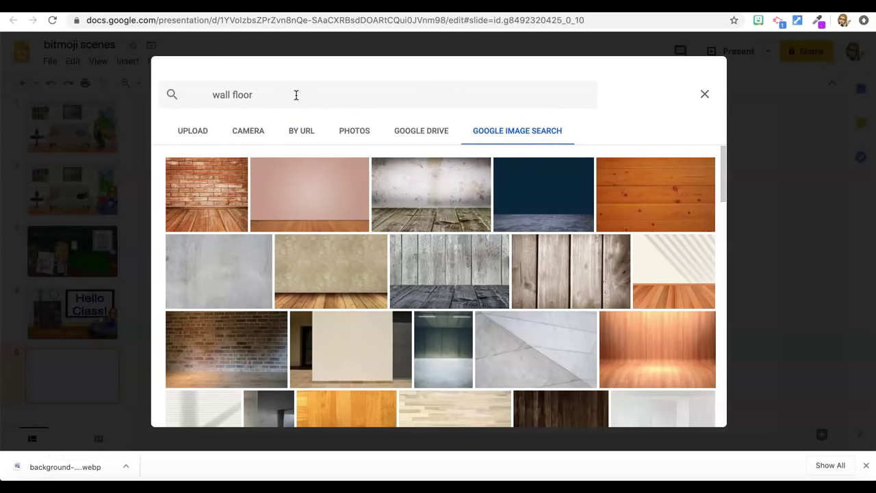
{"action": "double_click", "coordinate": [292, 171]}
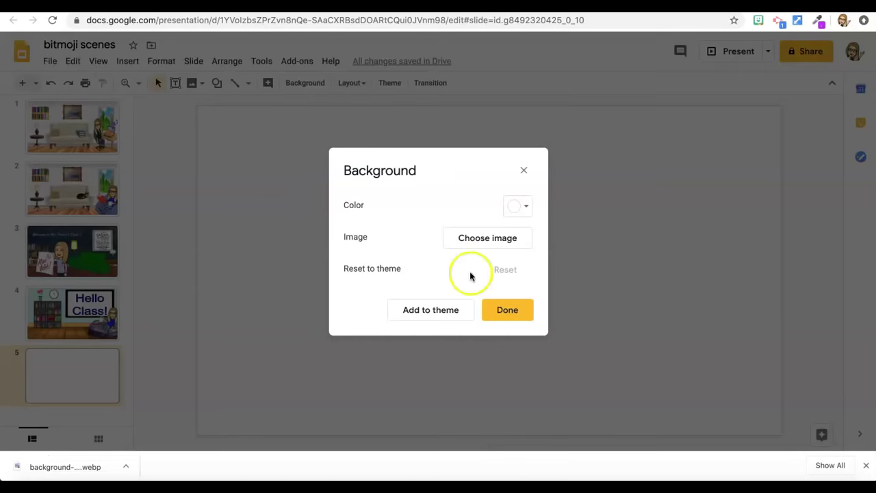
{"action": "left_click", "coordinate": [504, 314]}
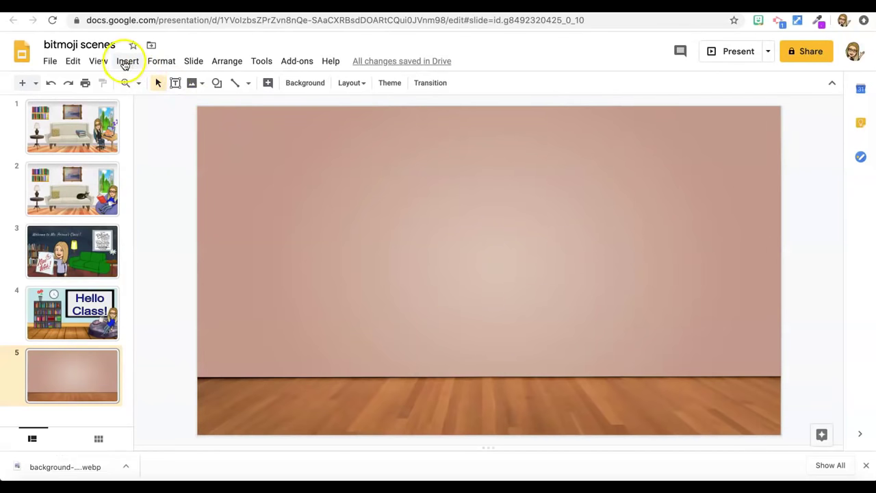
Draw a rectangle shape covering the whole wall area above the wooden floor.
{"action": "left_click", "coordinate": [125, 64]}
{"action": "left_click", "coordinate": [144, 166]}
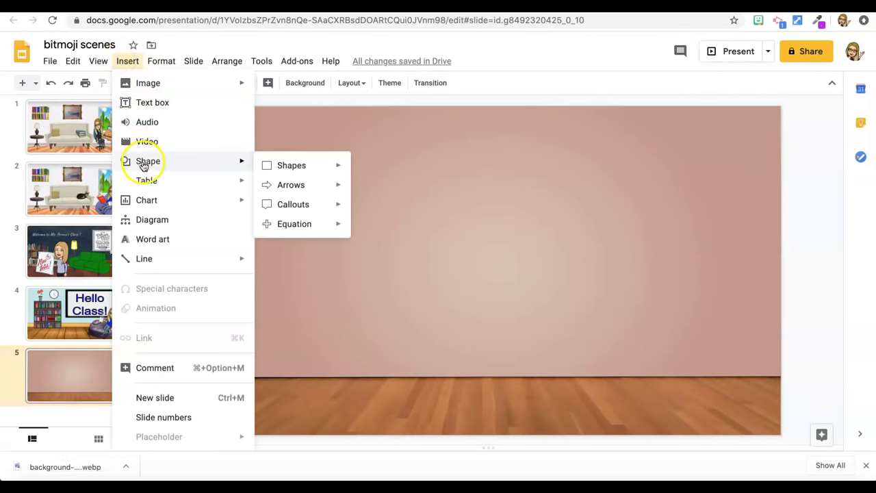
{"action": "mouse_move", "coordinate": [278, 170]}
{"action": "left_click", "coordinate": [351, 170]}
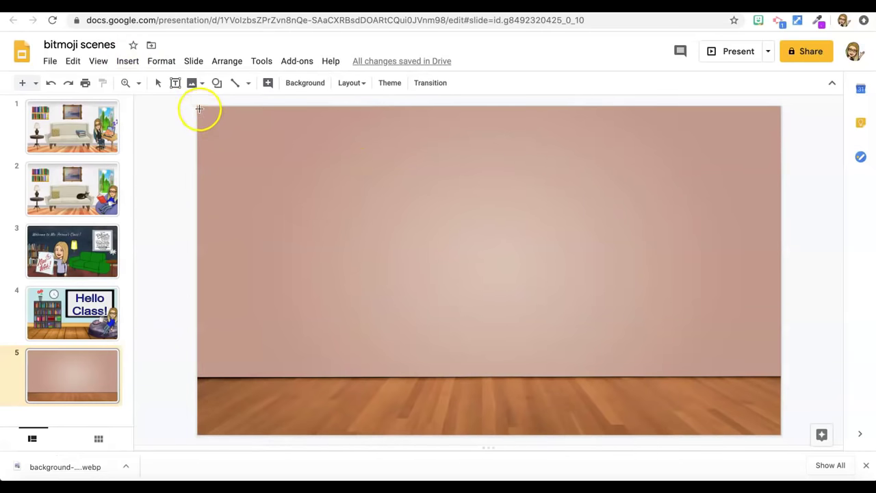
{"action": "left_click_drag", "start_coordinate": [265, 171], "coordinate": [781, 376]}
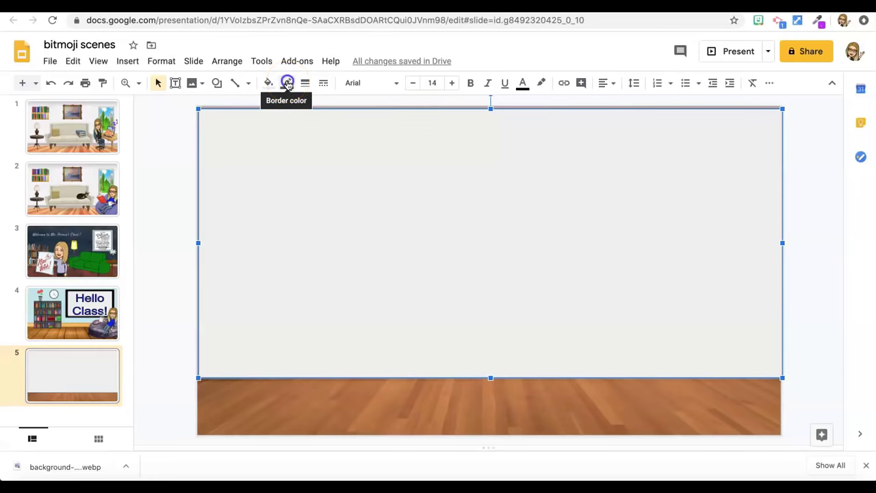
Make the wall rectangle's border transparent and fill the shape with light blue.
{"action": "left_click", "coordinate": [288, 83]}
{"action": "left_click", "coordinate": [296, 108]}
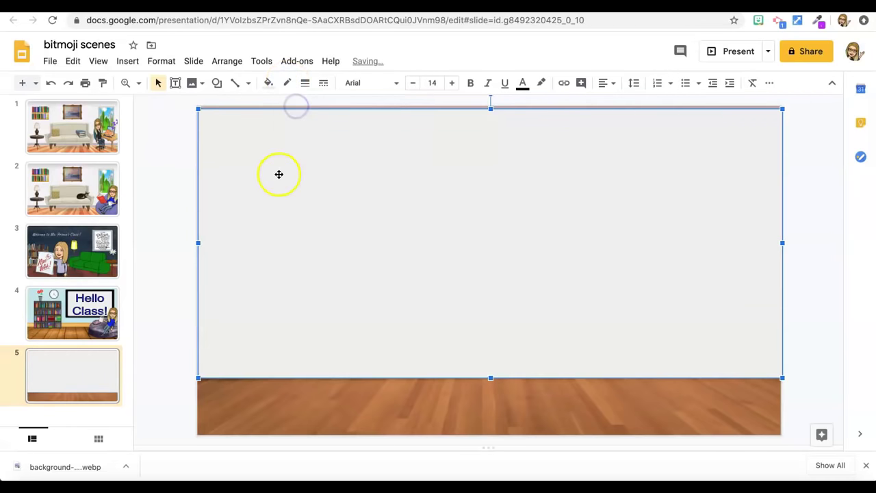
{"action": "left_click", "coordinate": [266, 83]}
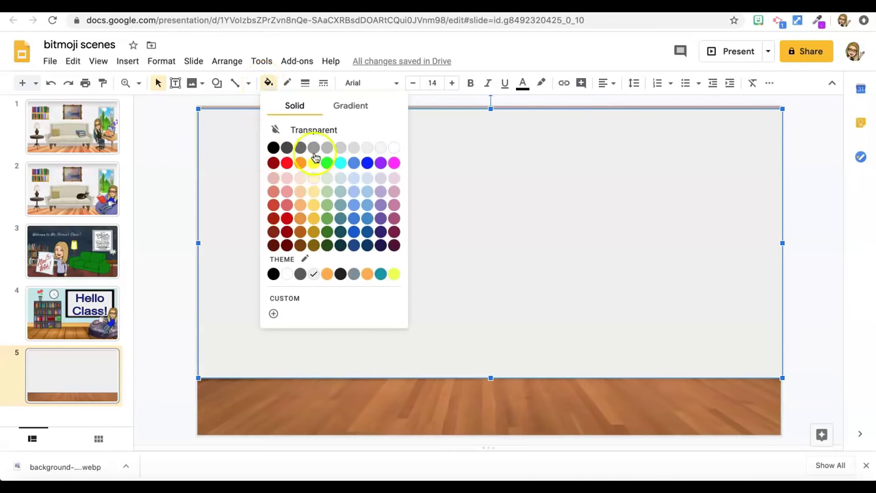
{"action": "left_click", "coordinate": [368, 192]}
{"action": "left_click", "coordinate": [333, 414]}
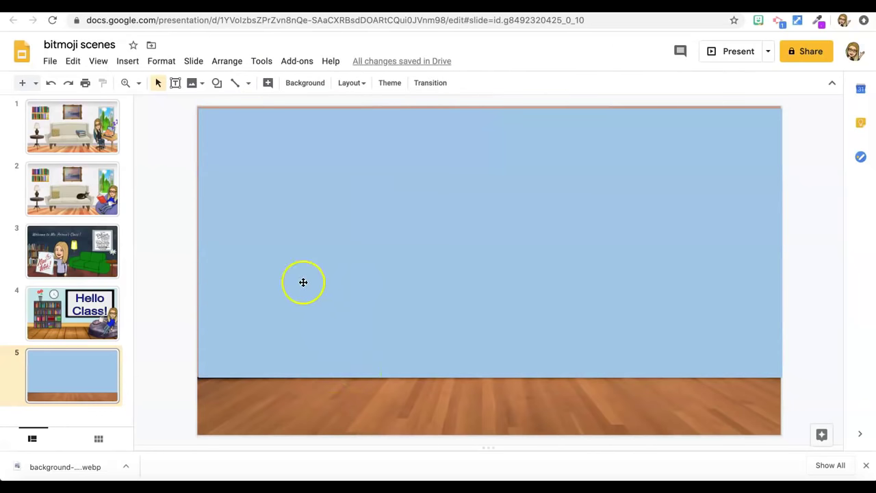
Stretch the blue rectangle to the slide's top and left edges so that no pink wall shows around it.
{"action": "left_click", "coordinate": [242, 173]}
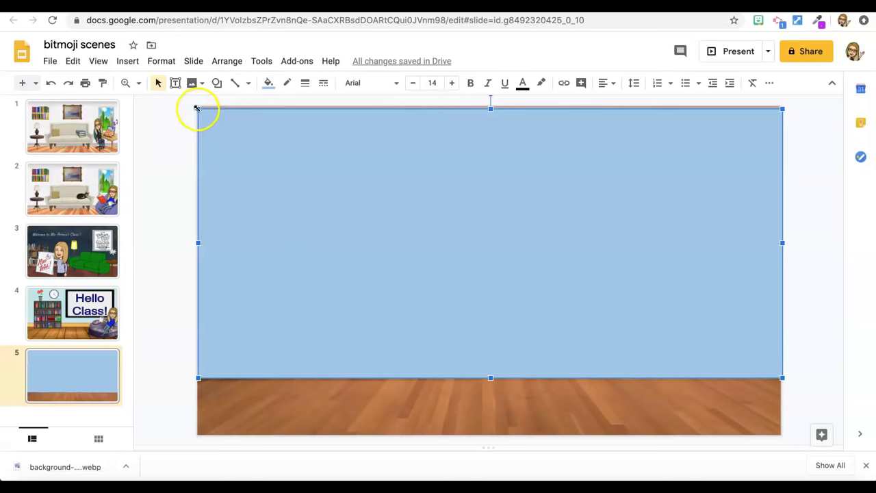
{"action": "left_click_drag", "start_coordinate": [197, 108], "coordinate": [196, 105]}
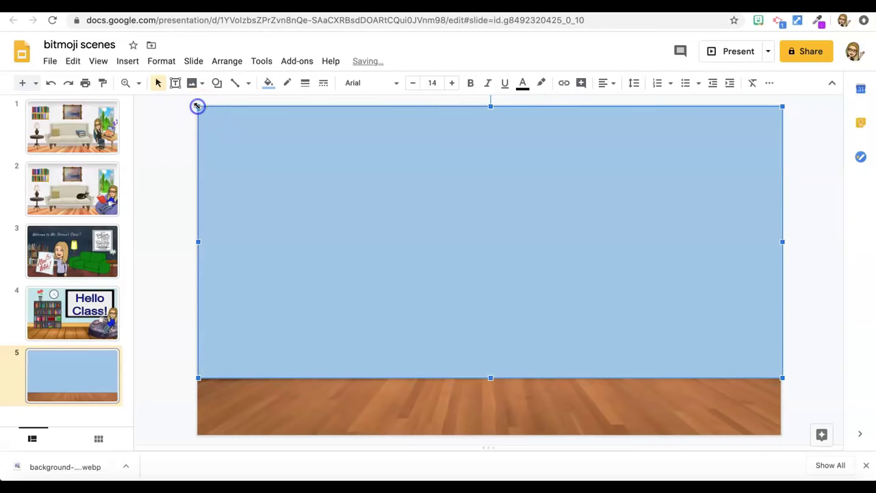
{"action": "left_click", "coordinate": [152, 148]}
{"action": "left_click", "coordinate": [199, 248]}
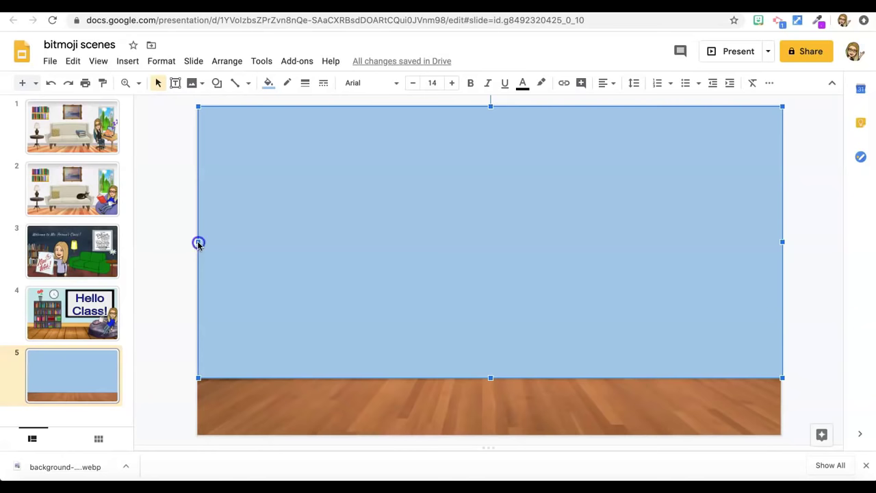
{"action": "left_click", "coordinate": [198, 243]}
{"action": "left_click", "coordinate": [174, 243]}
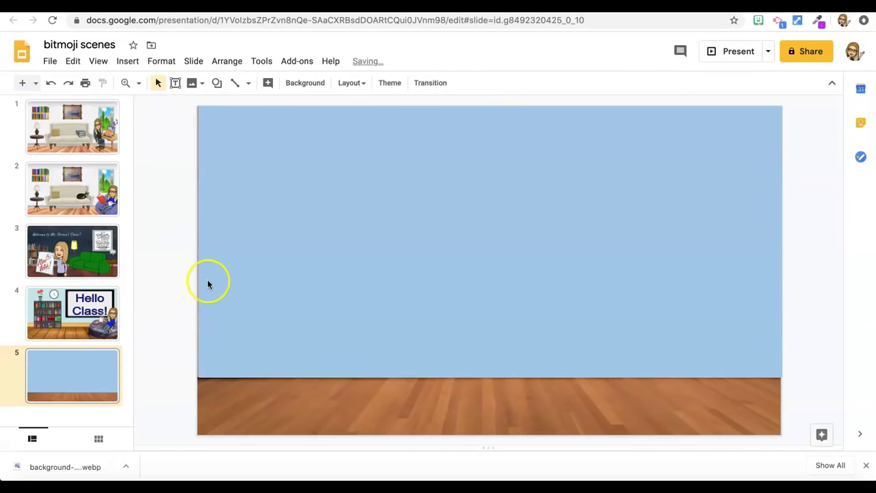
{"action": "left_click", "coordinate": [207, 280]}
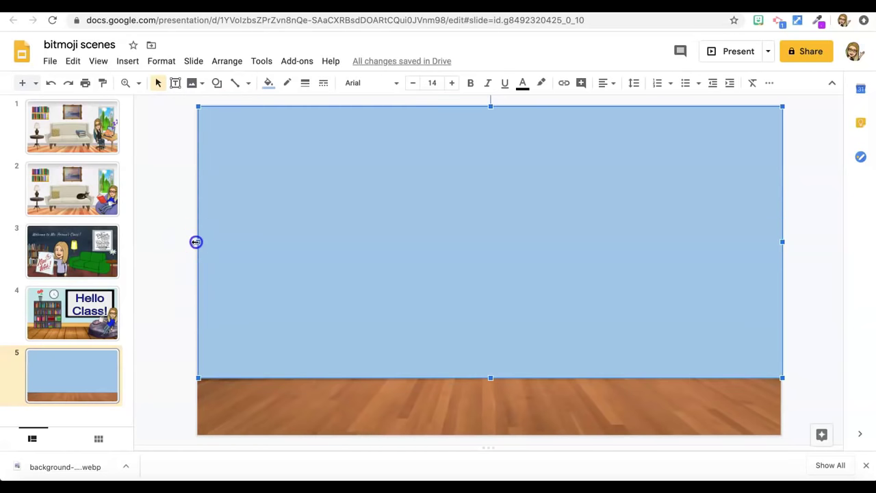
{"action": "left_click", "coordinate": [196, 242]}
{"action": "left_click", "coordinate": [172, 257]}
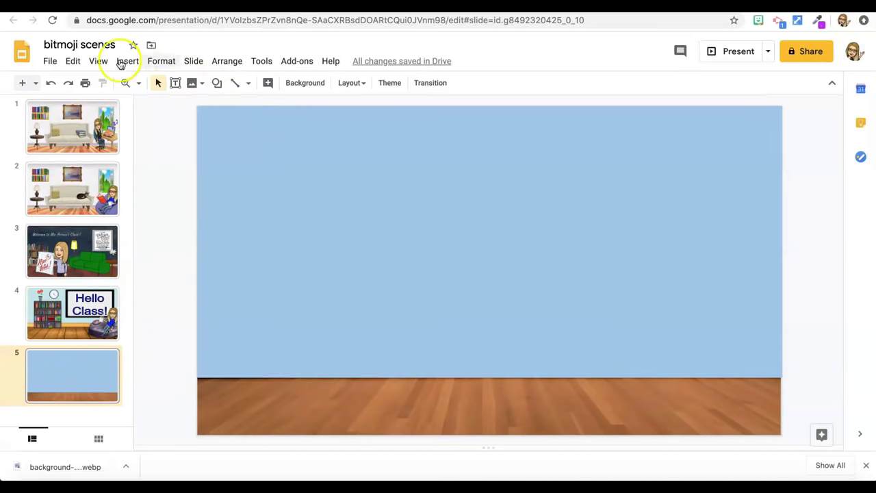
{"action": "left_click", "coordinate": [129, 62]}
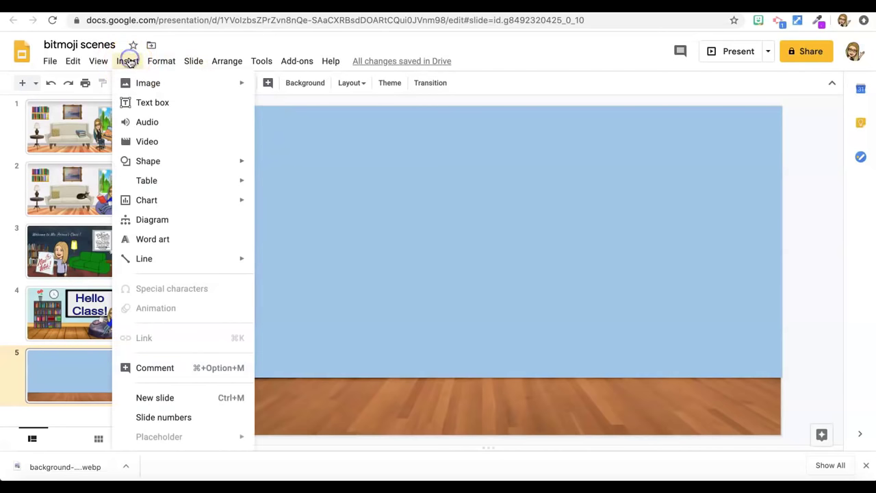
{"action": "mouse_move", "coordinate": [137, 85]}
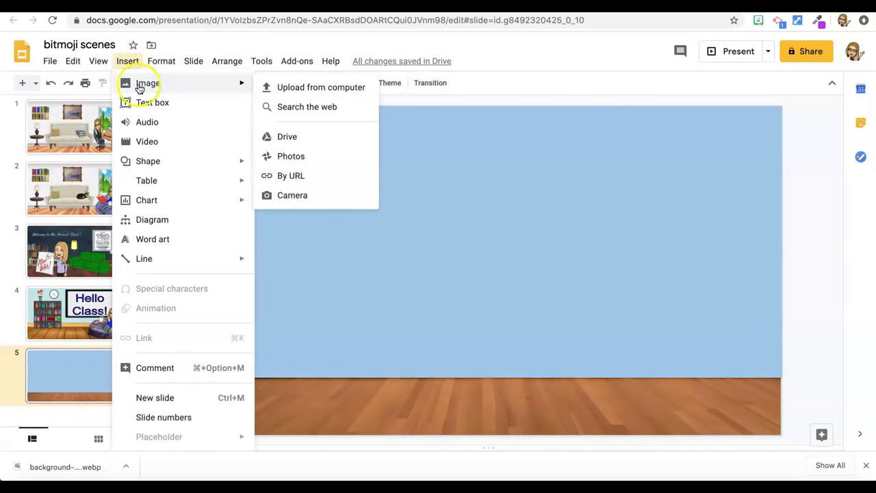
{"action": "left_click", "coordinate": [289, 108]}
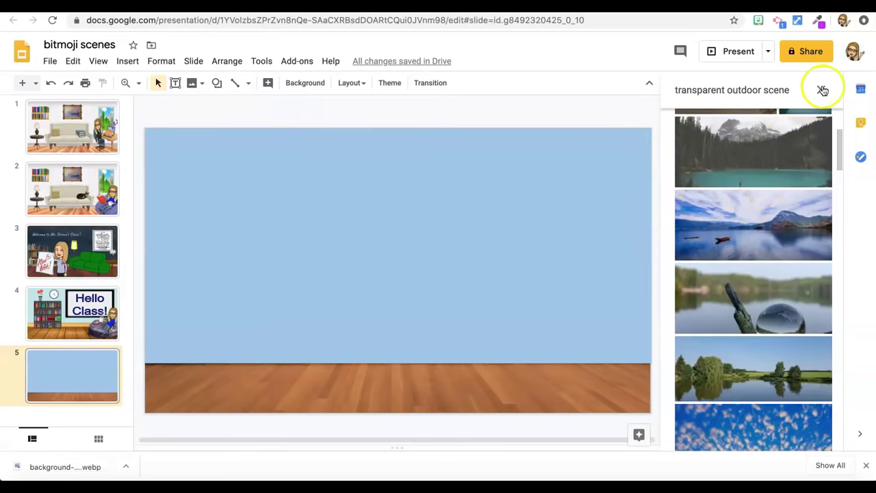
{"action": "left_click", "coordinate": [820, 89]}
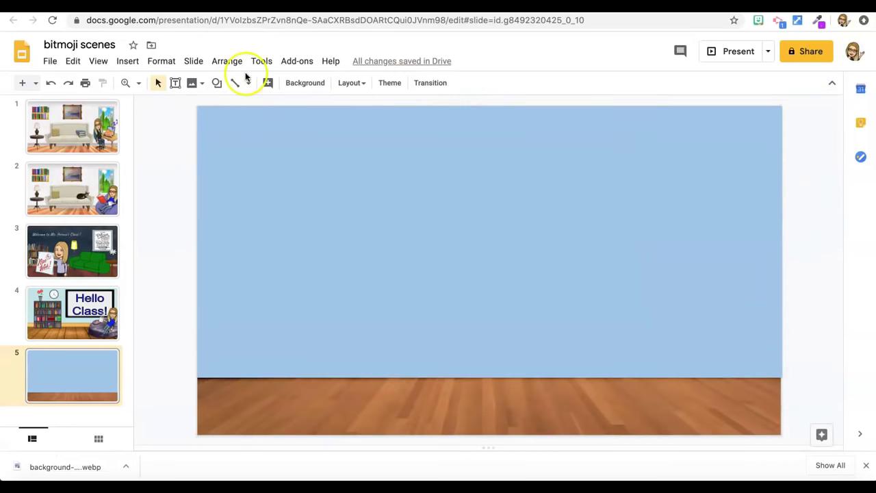
Search the web for images of "transparent couch" to insert into the slide.
{"action": "left_click", "coordinate": [127, 60]}
{"action": "mouse_move", "coordinate": [132, 85]}
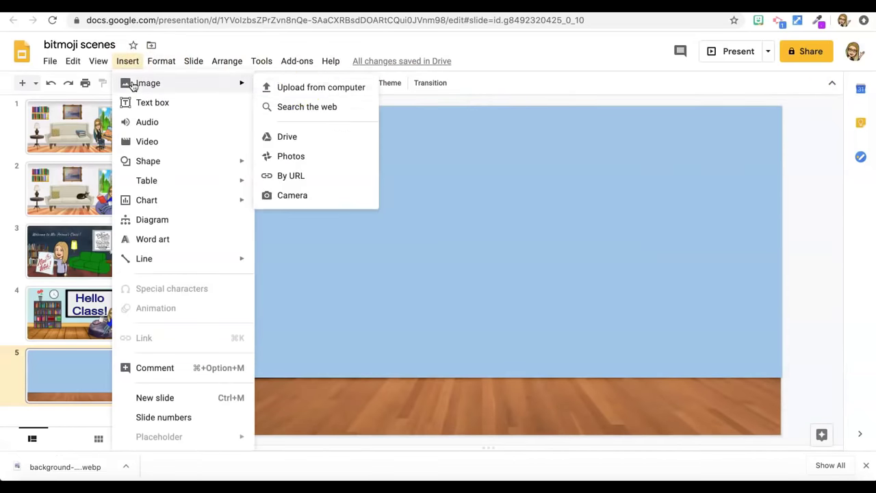
{"action": "left_click", "coordinate": [316, 106]}
{"action": "left_click_drag", "start_coordinate": [784, 96], "coordinate": [678, 91]}
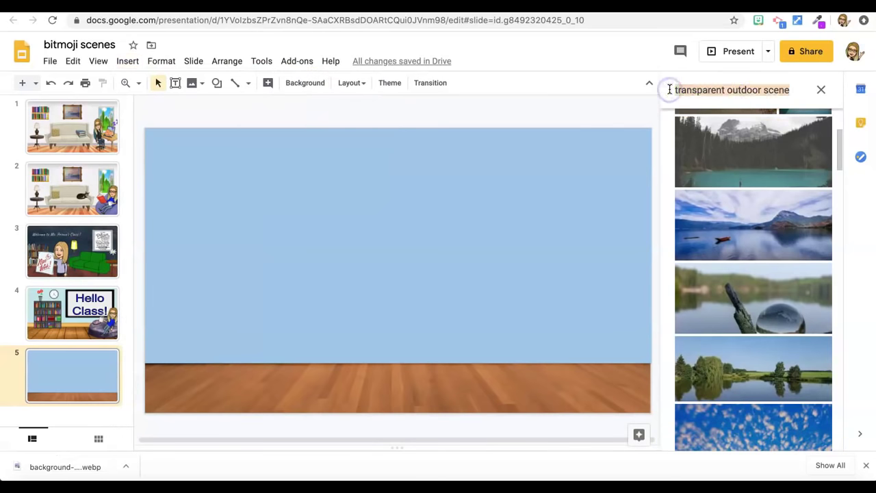
{"action": "key", "text": "BackSpace"}
{"action": "type", "text": "t"}
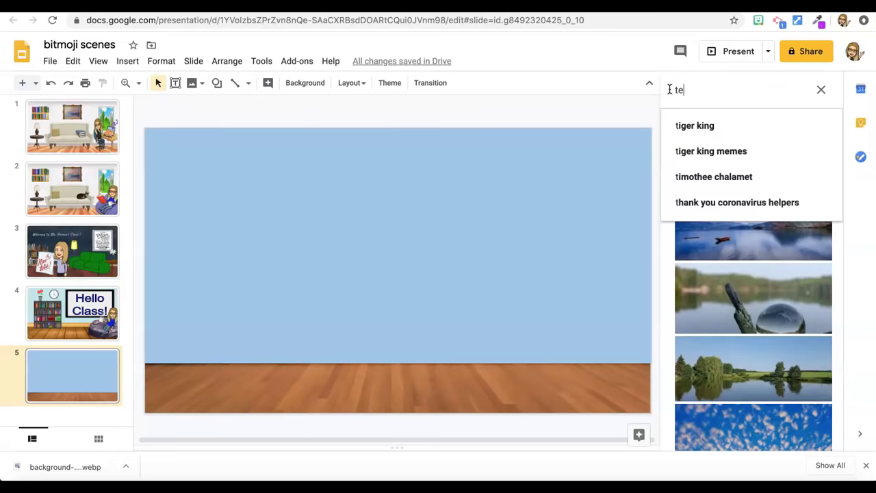
{"action": "type", "text": "ransparent "}
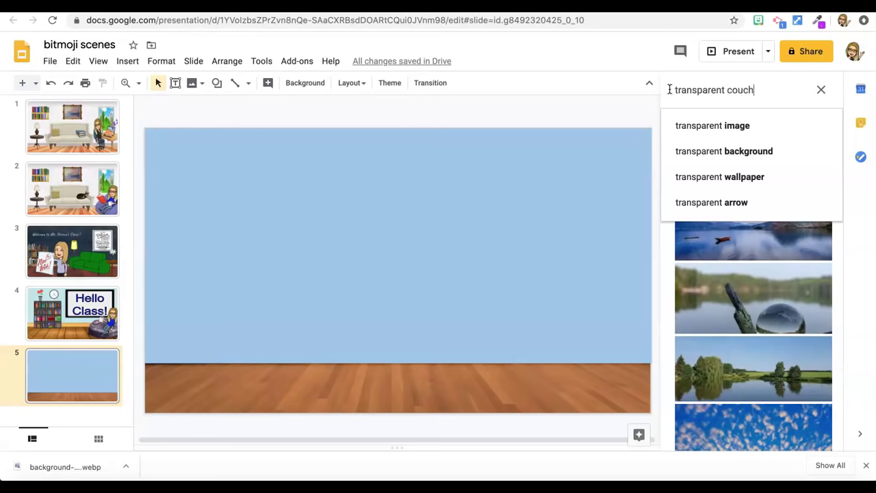
{"action": "type", "text": "couch"}
{"action": "key", "text": "Return"}
Try out the cream couch with the yellow pillow at a reduced size on the wooden floor, and delete it.
{"action": "left_click_drag", "start_coordinate": [753, 254], "coordinate": [319, 273]}
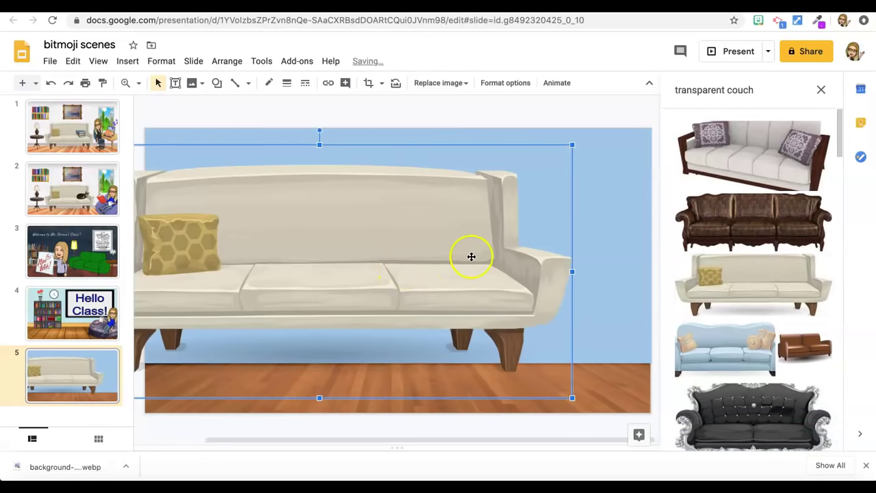
{"action": "left_click_drag", "start_coordinate": [439, 250], "coordinate": [498, 264]}
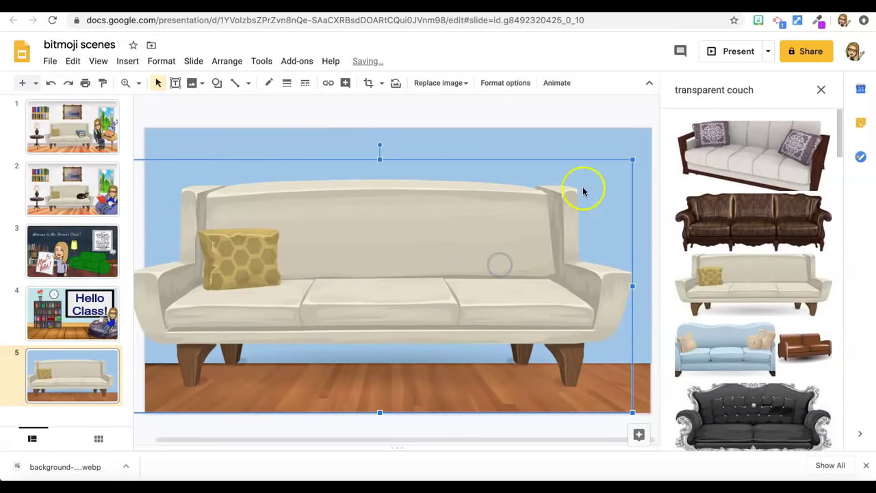
{"action": "left_click_drag", "start_coordinate": [632, 159], "coordinate": [531, 260]}
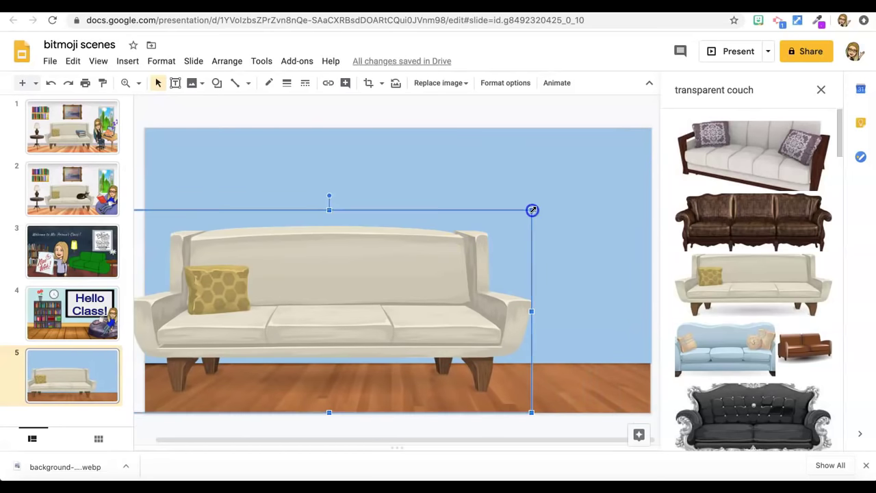
{"action": "left_click_drag", "start_coordinate": [531, 210], "coordinate": [465, 266]}
{"action": "left_click_drag", "start_coordinate": [397, 291], "coordinate": [470, 276]}
{"action": "left_click_drag", "start_coordinate": [534, 230], "coordinate": [492, 255]}
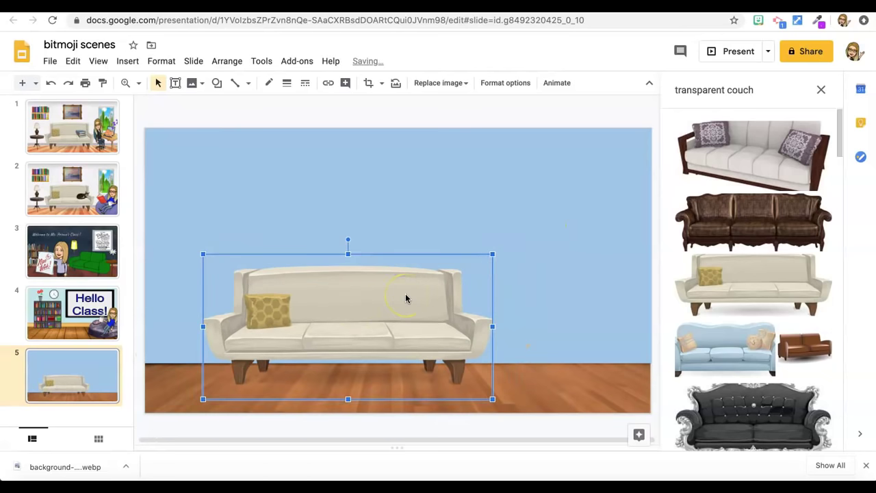
{"action": "key", "text": "Delete"}
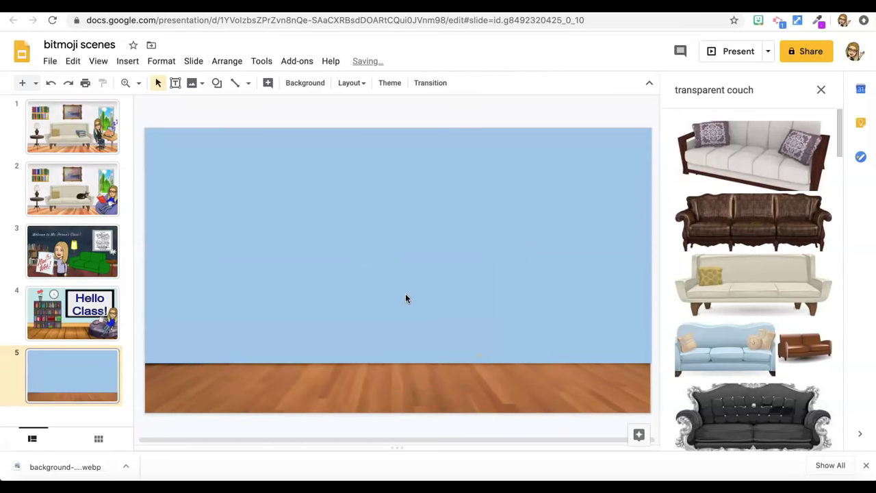
Search web images for "transparent whiteboard" and insert the whiteboard with the coloured magnets beside it into the slide.
{"action": "left_click", "coordinate": [761, 94]}
{"action": "key", "text": "BackSpace"}
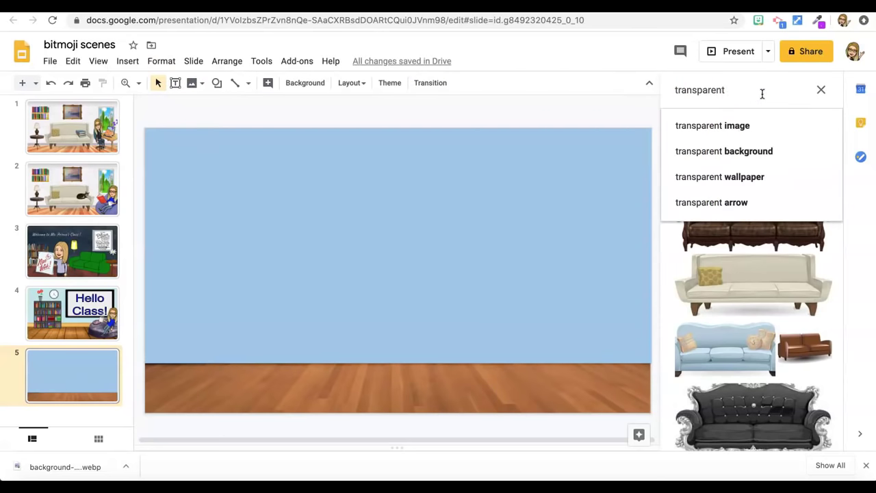
{"action": "type", "text": "whiteboard"}
{"action": "key", "text": "Return"}
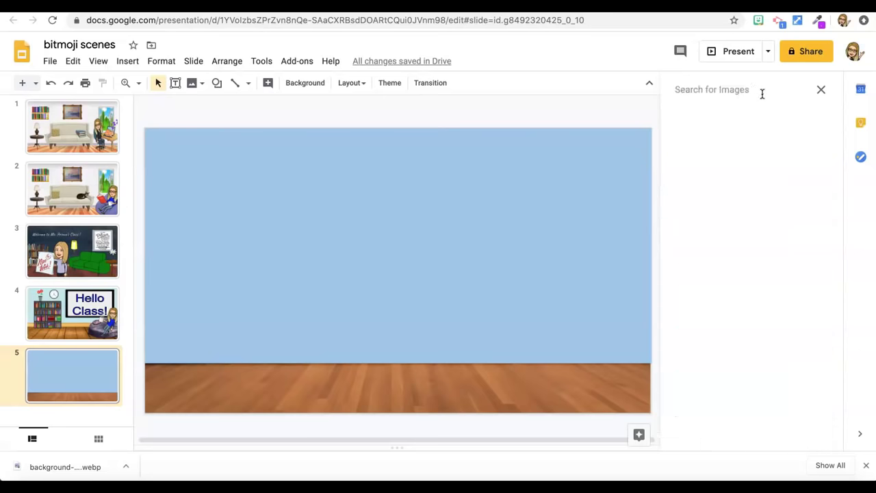
{"action": "scroll", "coordinate": [766, 268], "scroll_direction": "down", "scroll_amount": 4}
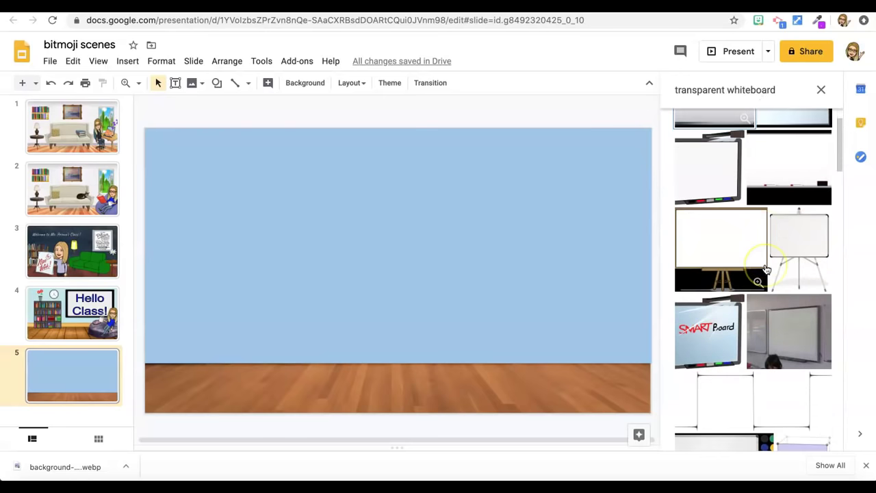
{"action": "scroll", "coordinate": [766, 269], "scroll_direction": "down", "scroll_amount": 3}
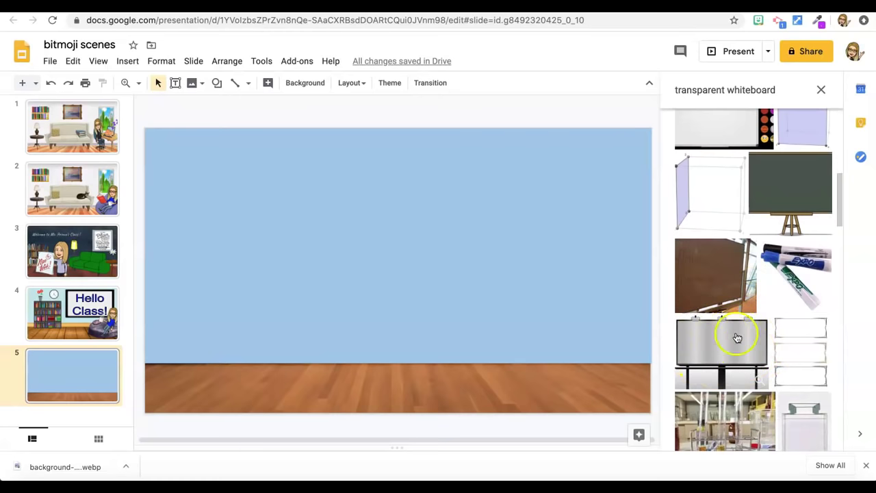
{"action": "scroll", "coordinate": [743, 348], "scroll_direction": "up", "scroll_amount": 3}
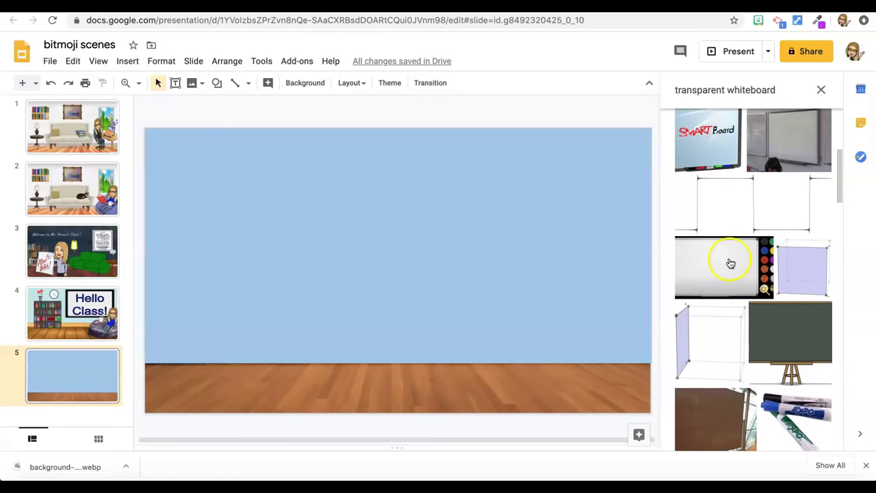
{"action": "left_click_drag", "start_coordinate": [731, 263], "coordinate": [324, 191]}
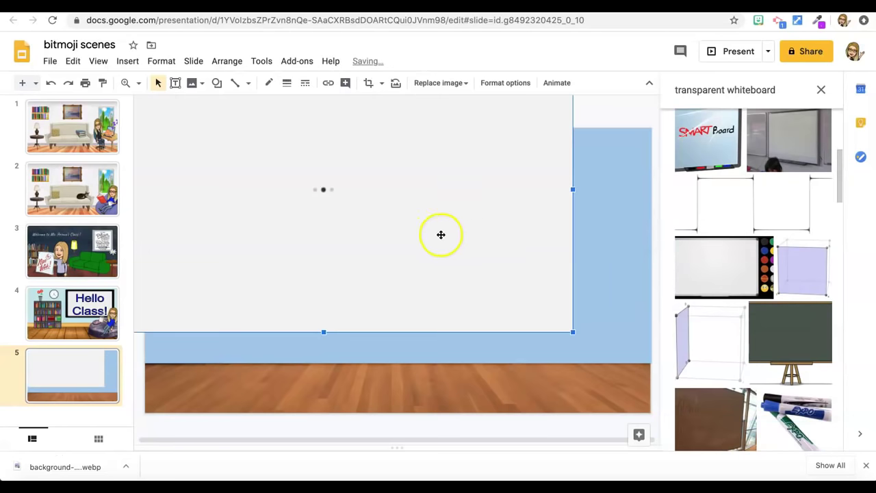
Shrink the whiteboard image to about half the slide's width and place it on the left part of the blue wall.
{"action": "scroll", "coordinate": [423, 253], "scroll_direction": "up", "scroll_amount": 2}
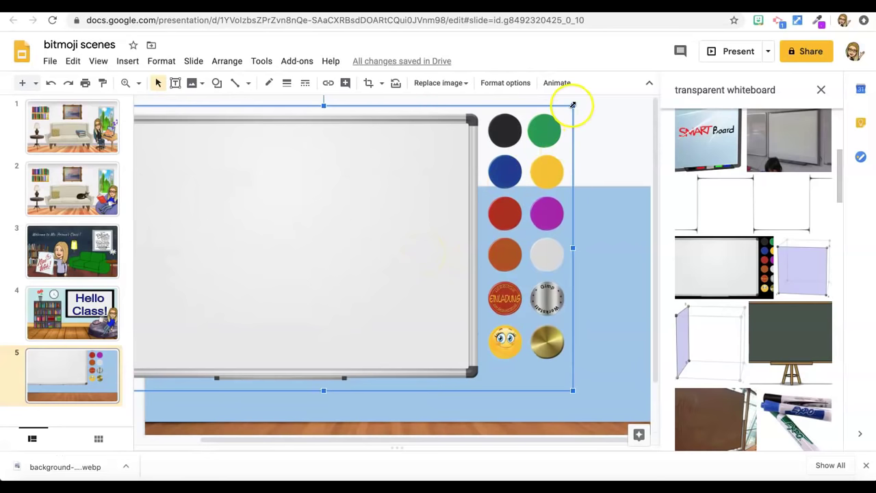
{"action": "left_click_drag", "start_coordinate": [570, 106], "coordinate": [482, 228]}
{"action": "left_click_drag", "start_coordinate": [380, 229], "coordinate": [453, 273]}
{"action": "scroll", "coordinate": [470, 170], "scroll_direction": "down", "scroll_amount": 1}
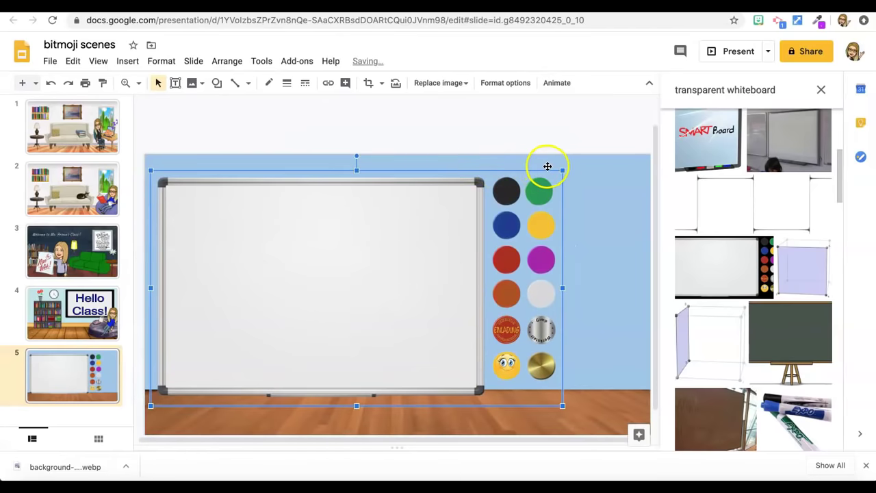
{"action": "left_click_drag", "start_coordinate": [563, 171], "coordinate": [486, 215]}
{"action": "left_click_drag", "start_coordinate": [394, 261], "coordinate": [396, 253]}
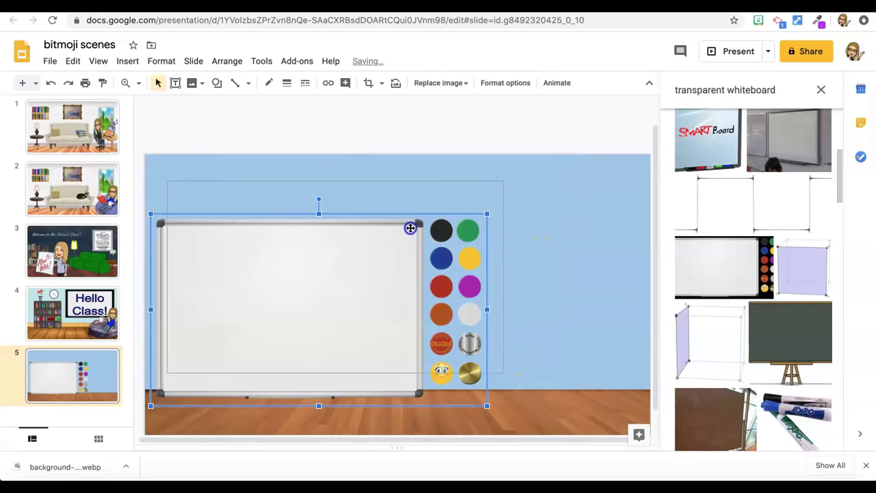
{"action": "left_click_drag", "start_coordinate": [410, 227], "coordinate": [407, 223]}
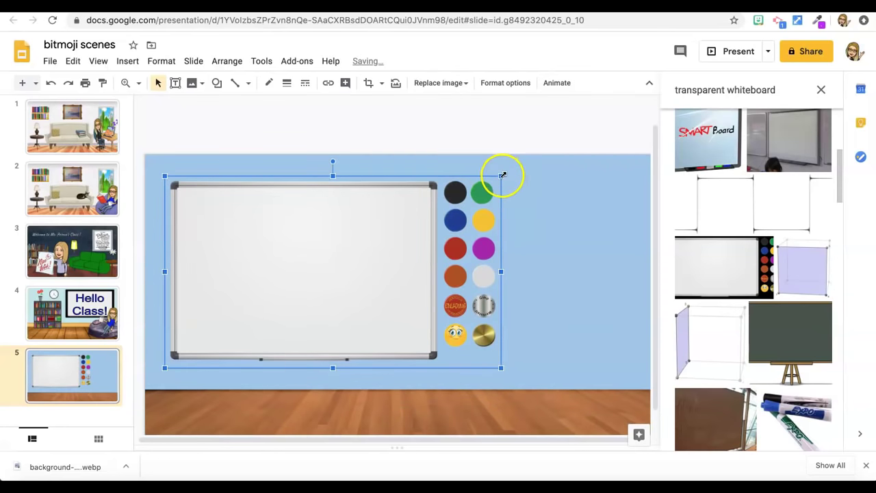
{"action": "left_click_drag", "start_coordinate": [502, 175], "coordinate": [431, 217]}
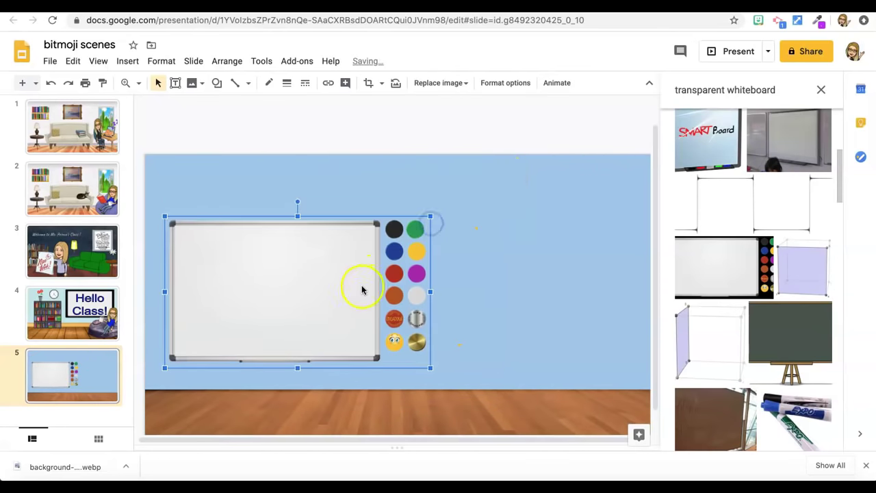
{"action": "left_click_drag", "start_coordinate": [340, 281], "coordinate": [347, 256]}
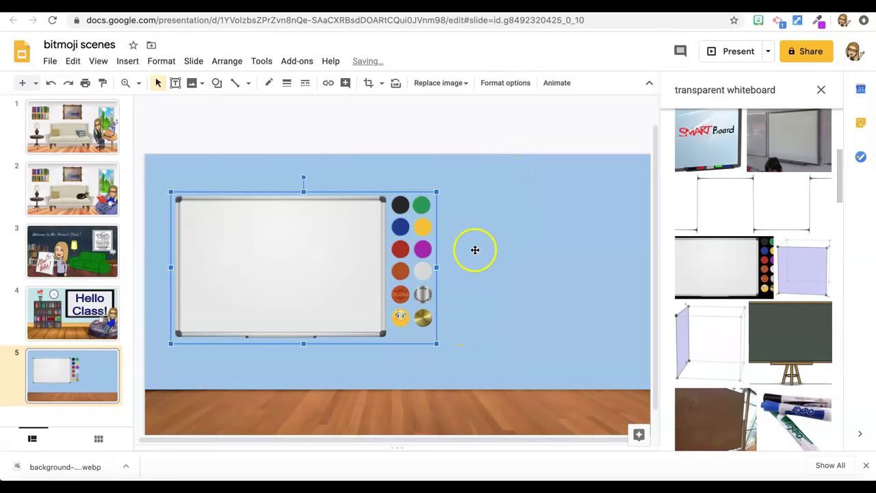
Crop the whiteboard image along its right edge to cut off the two columns of coloured magnets.
{"action": "double_click", "coordinate": [382, 244]}
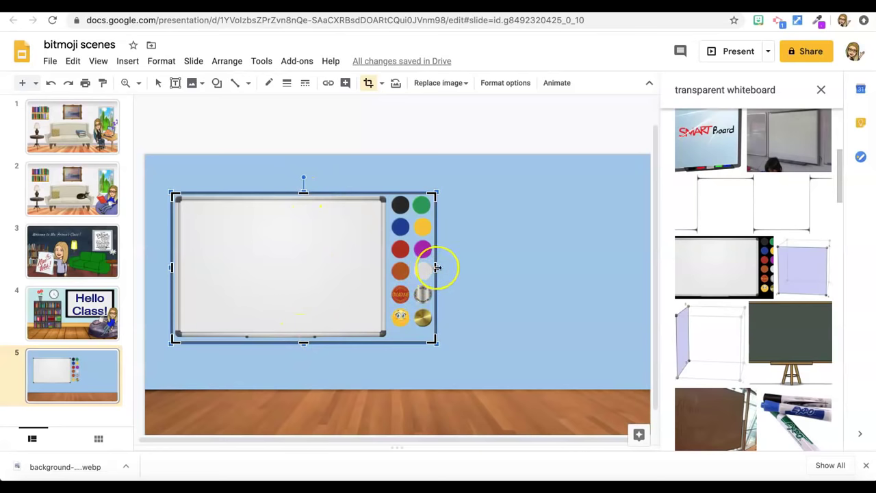
{"action": "left_click_drag", "start_coordinate": [437, 267], "coordinate": [389, 271]}
{"action": "left_click", "coordinate": [488, 276]}
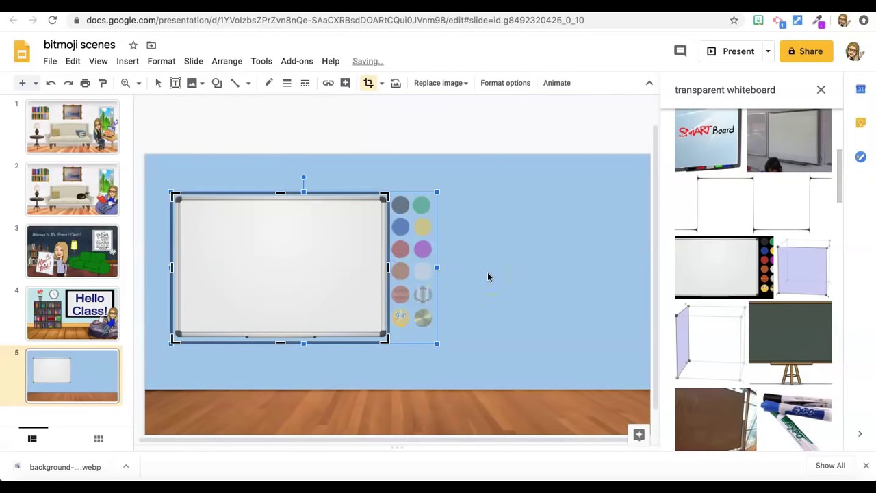
{"action": "left_click", "coordinate": [488, 276]}
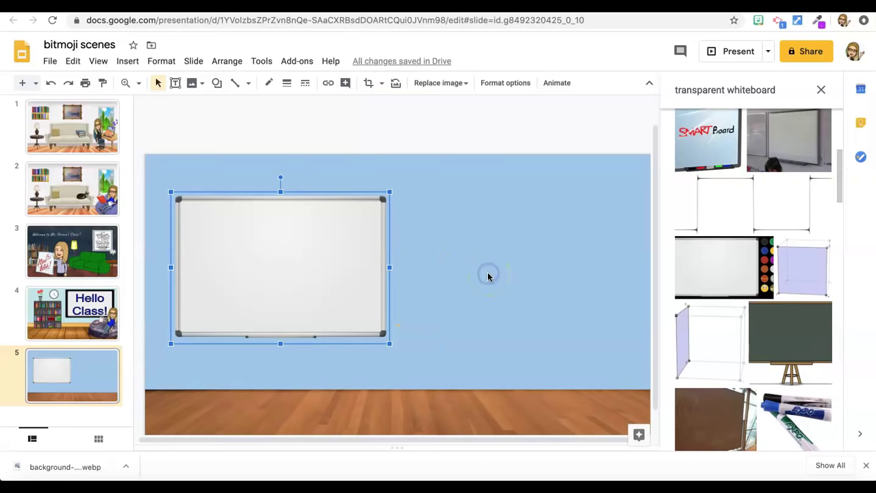
{"action": "left_click", "coordinate": [488, 275]}
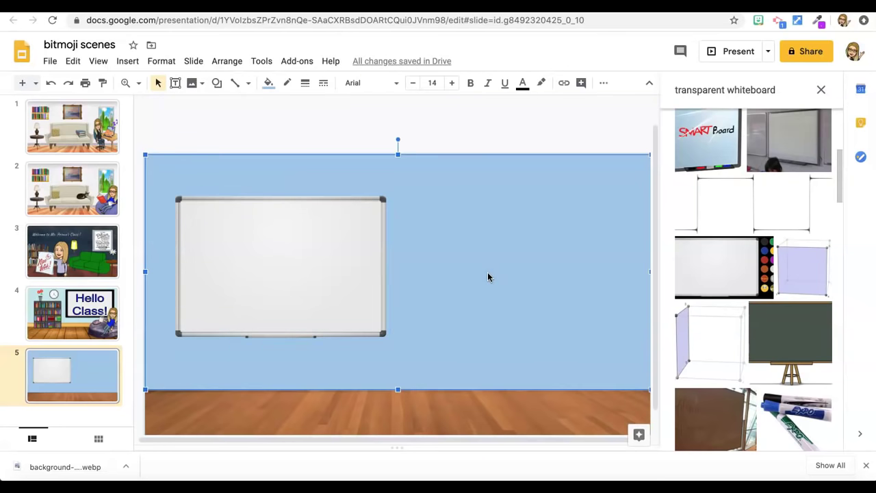
{"action": "left_click", "coordinate": [478, 280]}
Move the cropped whiteboard slightly up and to the right on the blue wall.
{"action": "left_click", "coordinate": [296, 270]}
{"action": "left_click_drag", "start_coordinate": [297, 270], "coordinate": [317, 262]}
{"action": "left_click", "coordinate": [450, 267]}
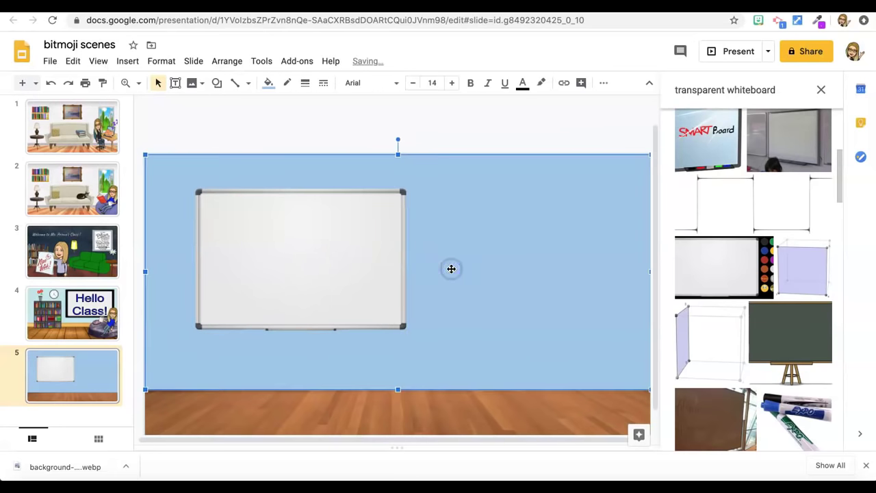
Look through the finished scenes on slides 1 to 3 for furnishing ideas and return to slide 5.
{"action": "left_click", "coordinate": [81, 140]}
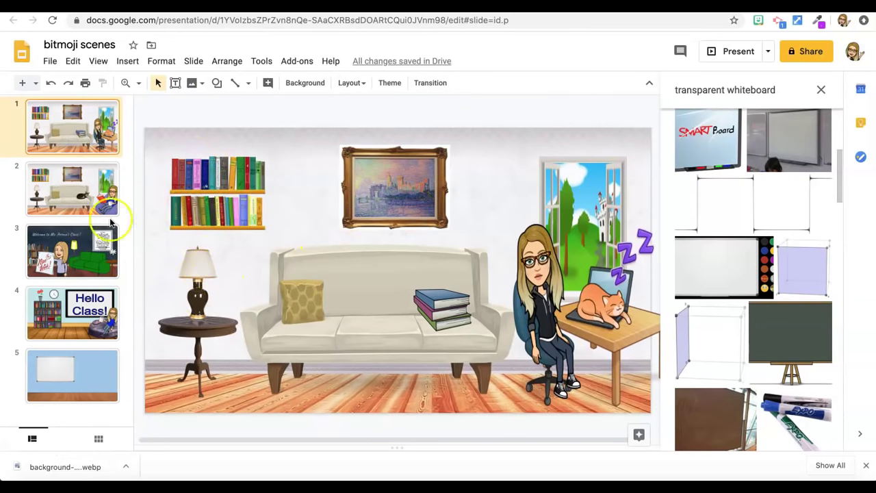
{"action": "left_click", "coordinate": [80, 197]}
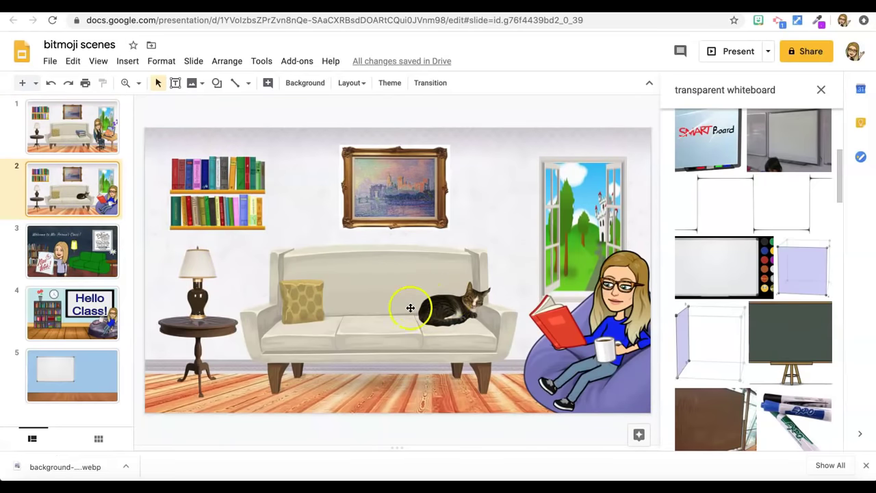
{"action": "left_click", "coordinate": [94, 252]}
{"action": "left_click", "coordinate": [97, 362]}
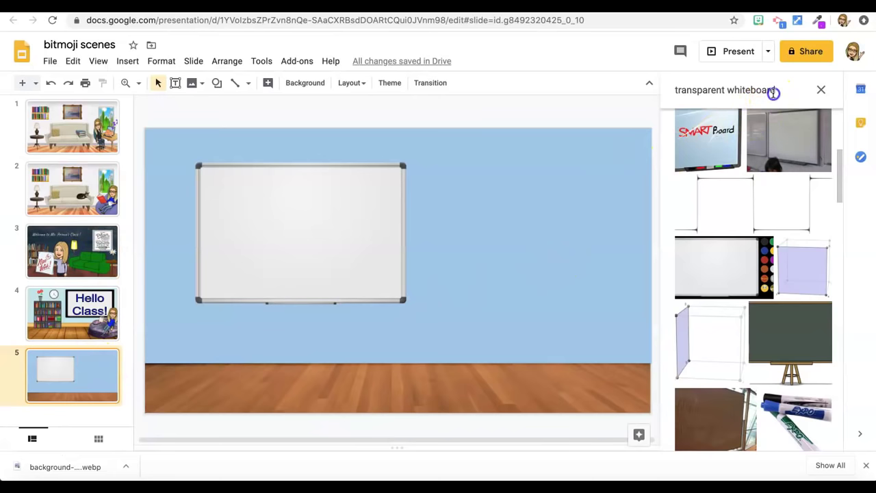
Search web images for "transparent window" and insert the white open window into the slide.
{"action": "left_click", "coordinate": [773, 92]}
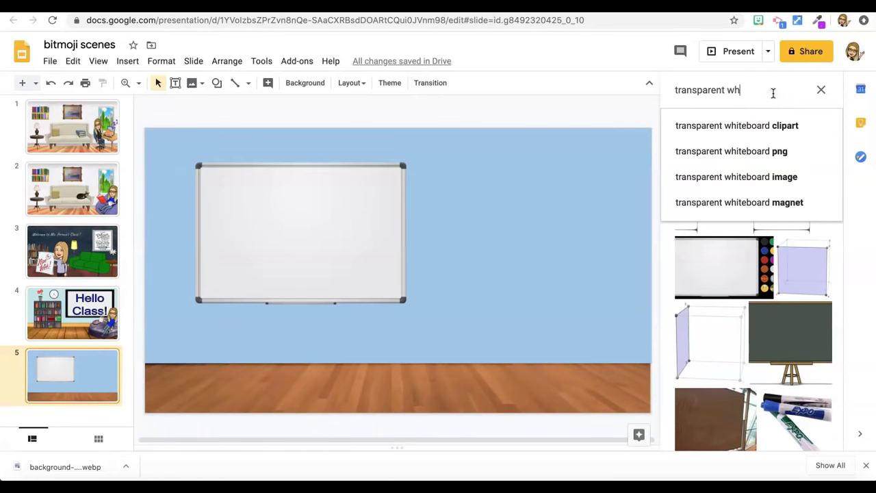
{"action": "key", "text": "BackSpace"}
{"action": "type", "text": "indow"}
{"action": "key", "text": "Return"}
{"action": "left_click", "coordinate": [803, 178]}
{"action": "left_click_drag", "start_coordinate": [804, 177], "coordinate": [524, 203]}
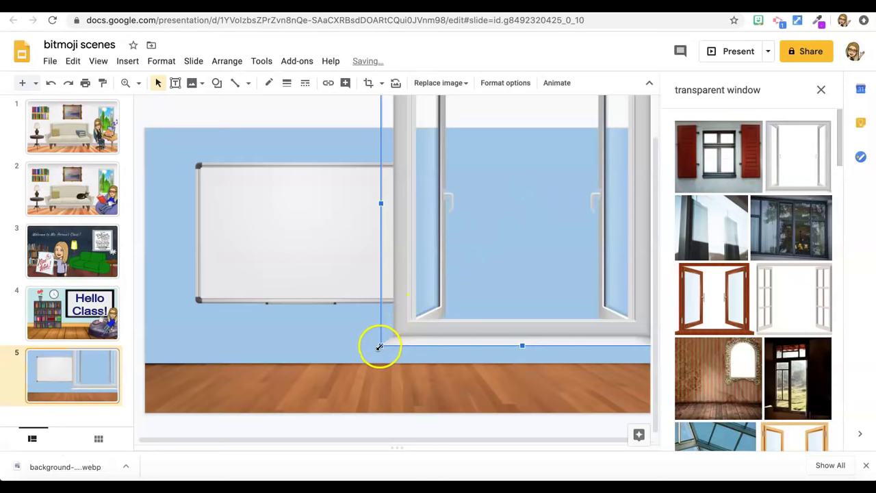
Shrink the window image and place it on the blue wall to the right of the whiteboard.
{"action": "left_click_drag", "start_coordinate": [381, 344], "coordinate": [458, 294]}
{"action": "scroll", "coordinate": [458, 294], "scroll_direction": "up", "scroll_amount": 1}
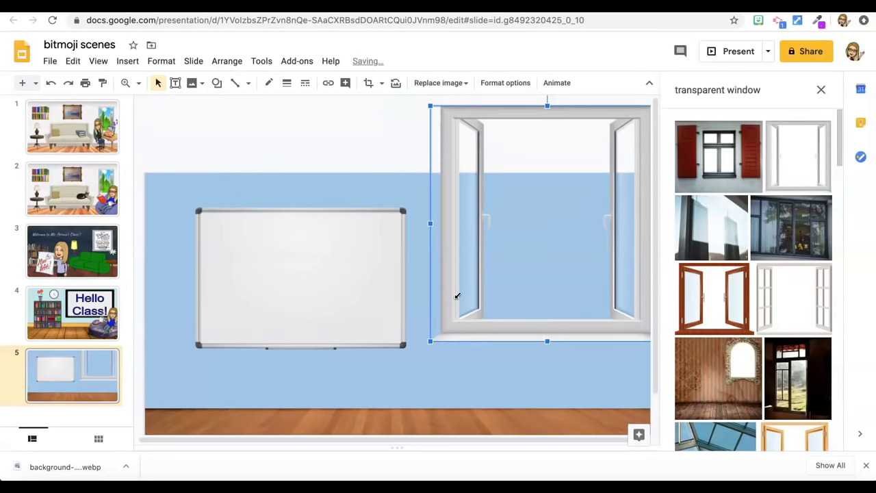
{"action": "left_click", "coordinate": [427, 106]}
{"action": "left_click", "coordinate": [445, 116]}
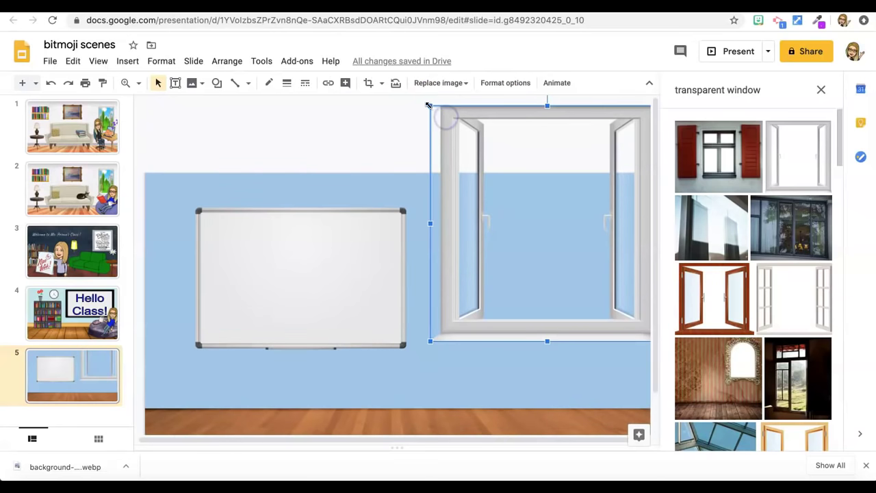
{"action": "left_click_drag", "start_coordinate": [429, 105], "coordinate": [469, 217]}
{"action": "left_click_drag", "start_coordinate": [468, 146], "coordinate": [505, 236]}
{"action": "left_click_drag", "start_coordinate": [550, 267], "coordinate": [524, 281]}
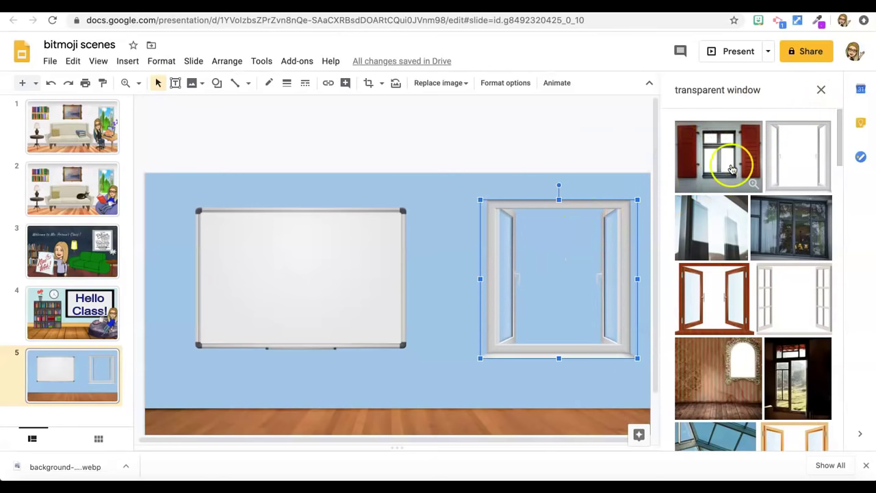
Search web images for "transparent outdoor" and browse the pictures for a view to show in the window.
{"action": "left_click", "coordinate": [772, 97]}
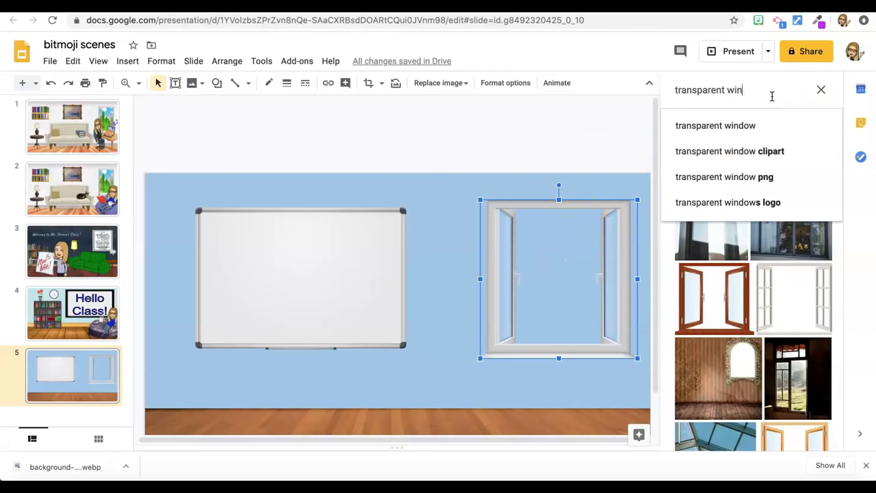
{"action": "type", "text": "outdoor"}
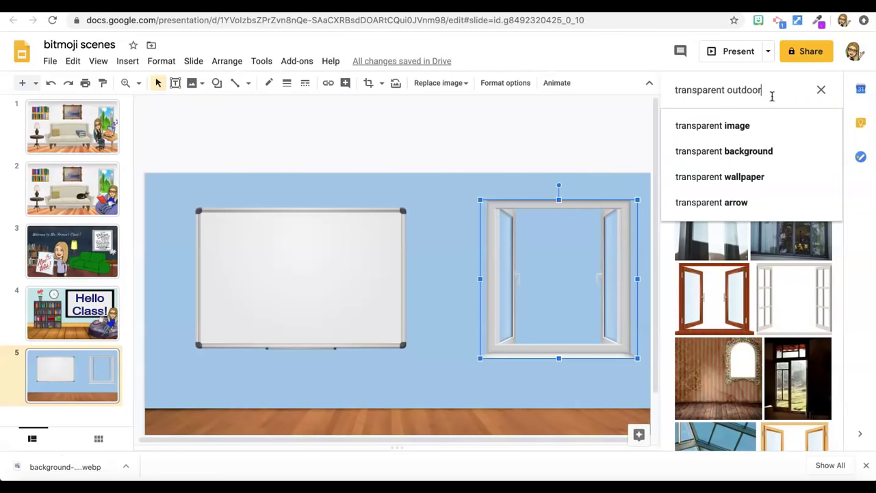
{"action": "key", "text": "Return"}
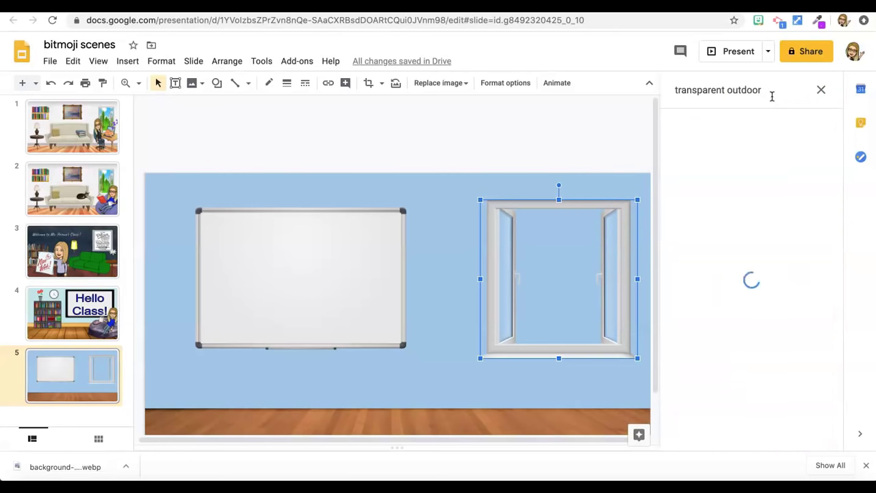
{"action": "scroll", "coordinate": [739, 266], "scroll_direction": "down", "scroll_amount": 3}
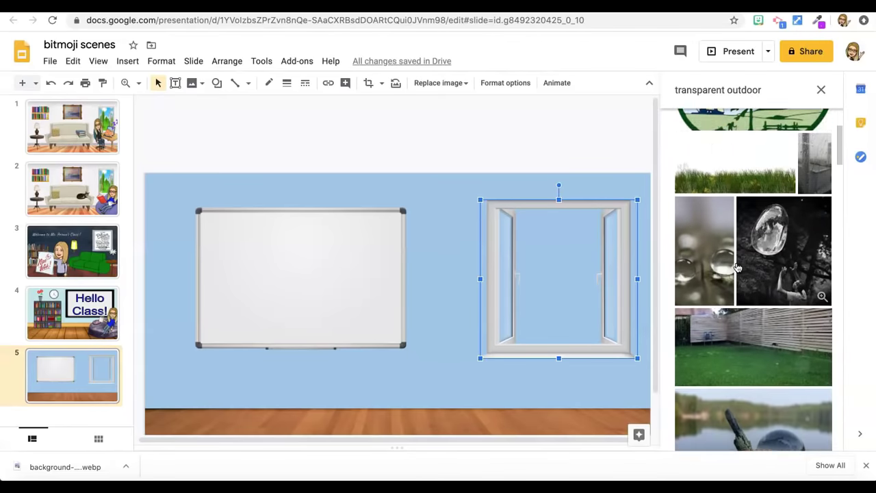
{"action": "scroll", "coordinate": [739, 226], "scroll_direction": "up", "scroll_amount": 3}
Refine the image search to "transparent outdoor scene" and insert the blue lake photo with the mountain and red boat.
{"action": "left_click", "coordinate": [769, 89]}
{"action": "type", "text": "scene"}
{"action": "key", "text": "Return"}
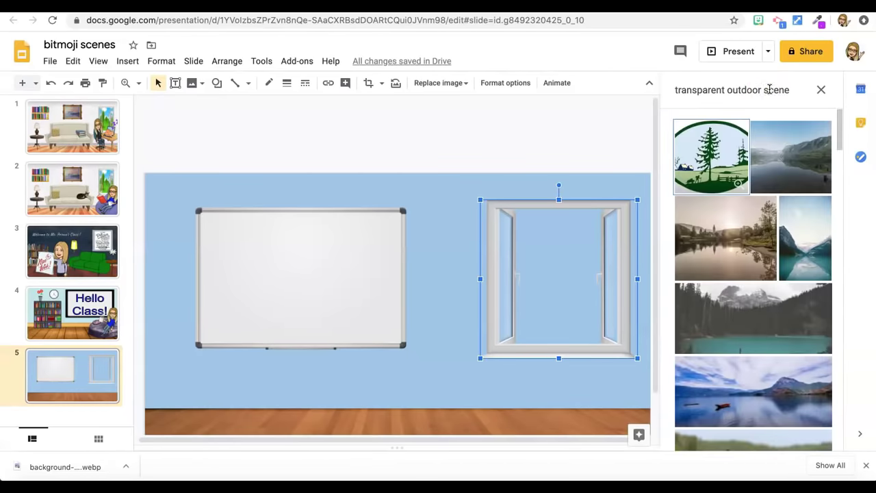
{"action": "scroll", "coordinate": [747, 299], "scroll_direction": "down", "scroll_amount": 1}
{"action": "scroll", "coordinate": [746, 299], "scroll_direction": "down", "scroll_amount": 2}
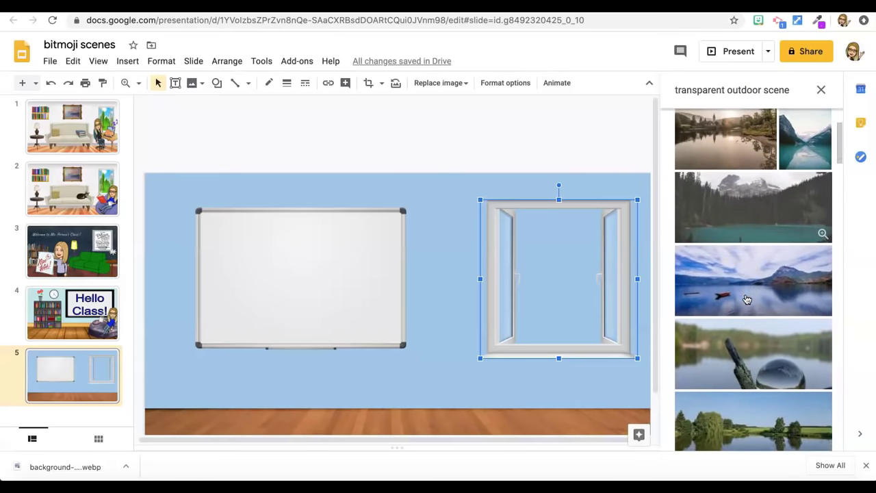
{"action": "left_click_drag", "start_coordinate": [761, 282], "coordinate": [487, 251]}
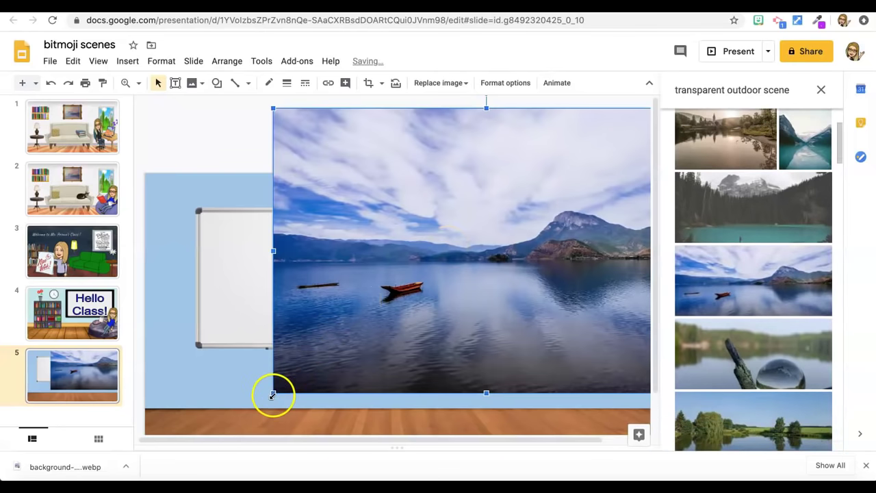
Shrink the lake photo, move it over the white window, and close the image search.
{"action": "left_click_drag", "start_coordinate": [273, 391], "coordinate": [461, 266]}
{"action": "left_click_drag", "start_coordinate": [536, 205], "coordinate": [505, 280]}
{"action": "left_click", "coordinate": [821, 91]}
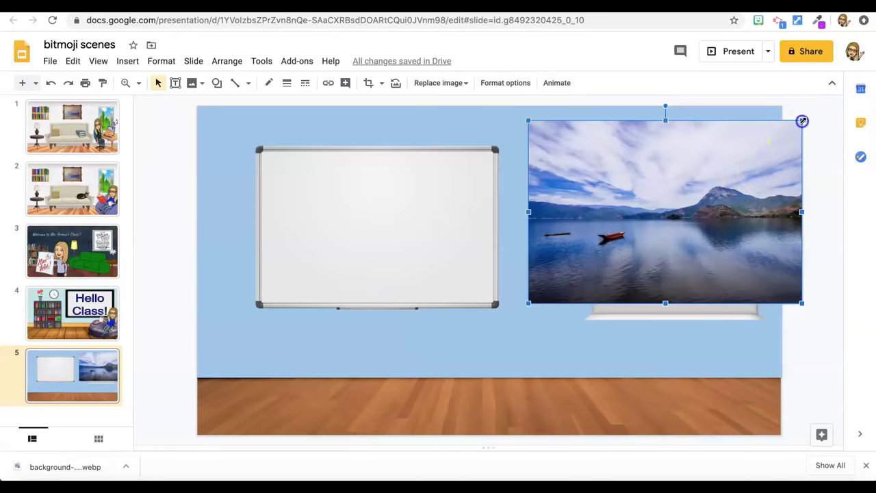
{"action": "left_click_drag", "start_coordinate": [801, 120], "coordinate": [730, 195]}
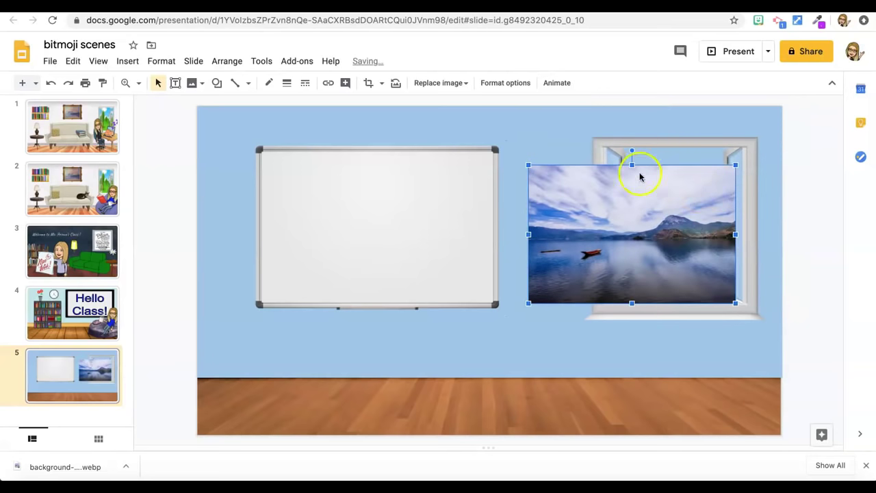
{"action": "left_click_drag", "start_coordinate": [525, 165], "coordinate": [606, 182]}
{"action": "left_click_drag", "start_coordinate": [661, 205], "coordinate": [674, 208]}
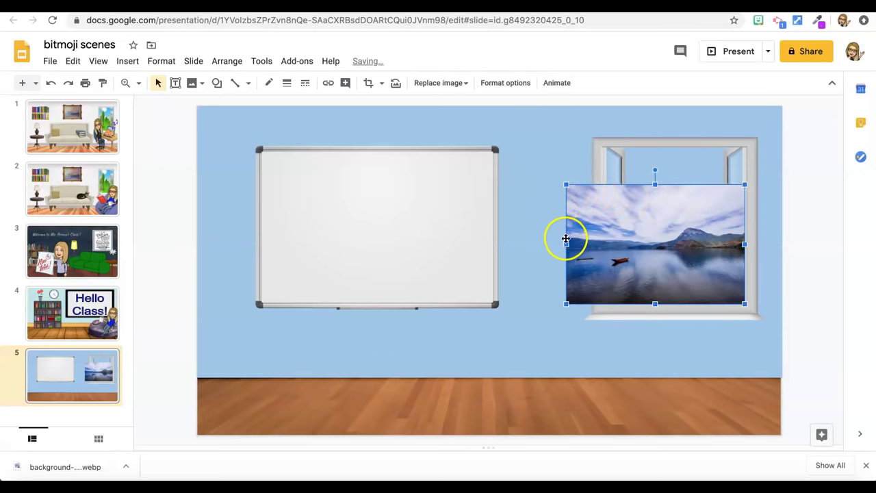
Narrow the lake photo and extend it upward so that it fills the window opening.
{"action": "left_click_drag", "start_coordinate": [565, 243], "coordinate": [603, 243]}
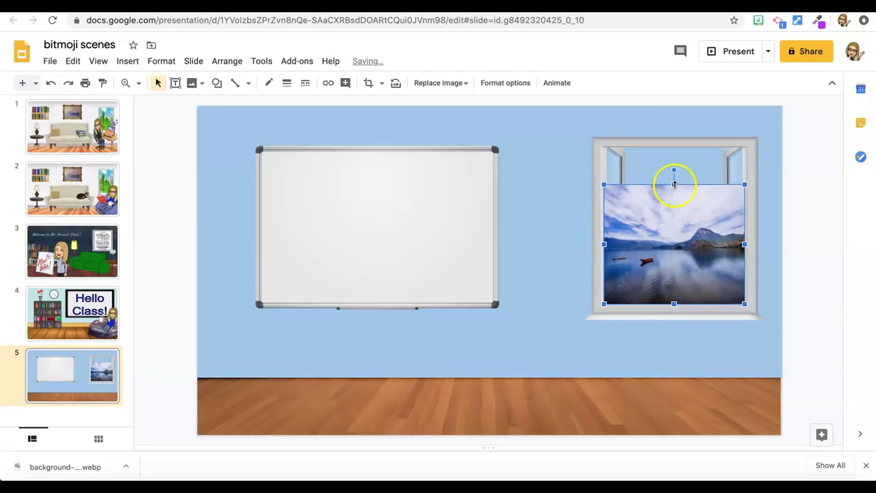
{"action": "left_click_drag", "start_coordinate": [674, 184], "coordinate": [674, 146]}
{"action": "left_click", "coordinate": [558, 261]}
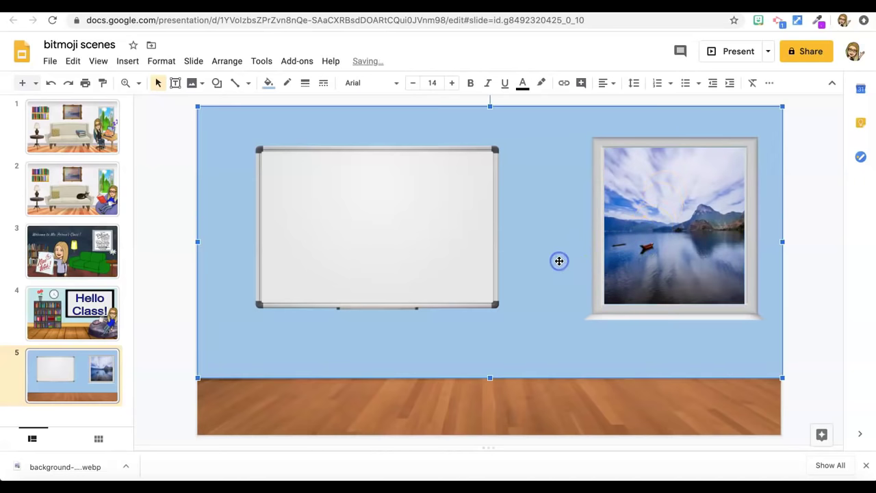
Send the lake photo backward one level so that it sits behind the open window panes.
{"action": "left_click", "coordinate": [632, 254]}
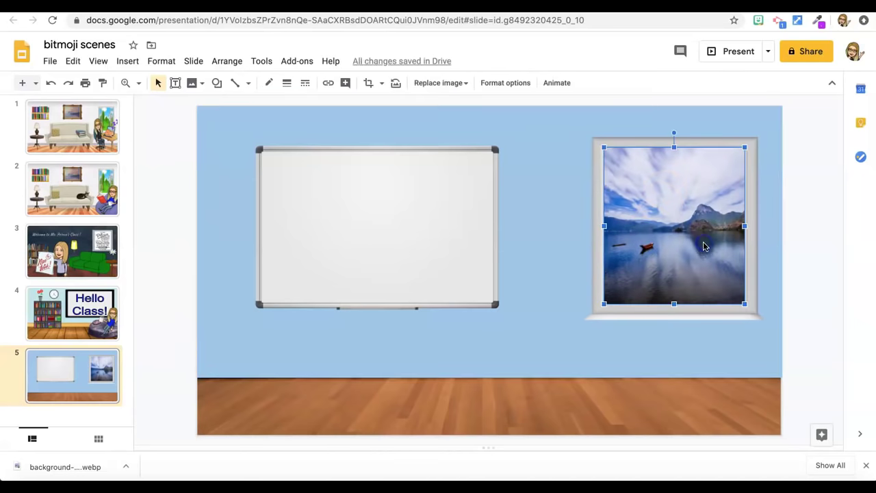
{"action": "left_click", "coordinate": [559, 250]}
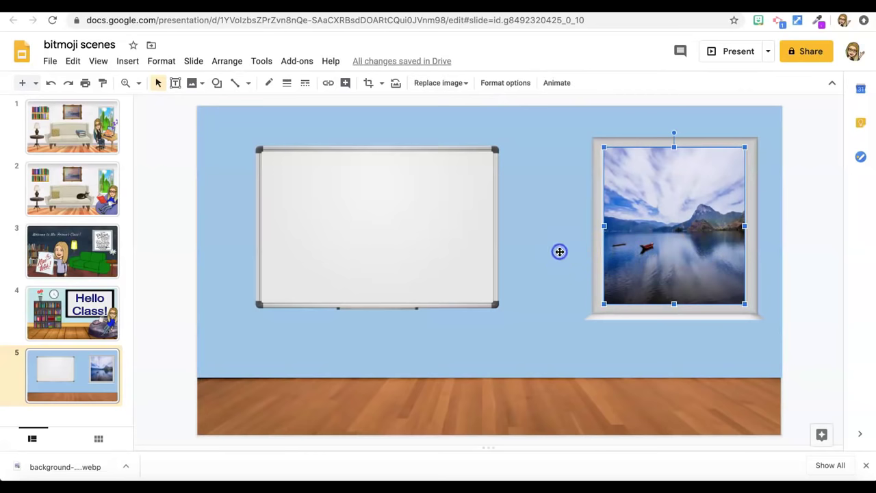
{"action": "right_click", "coordinate": [675, 247]}
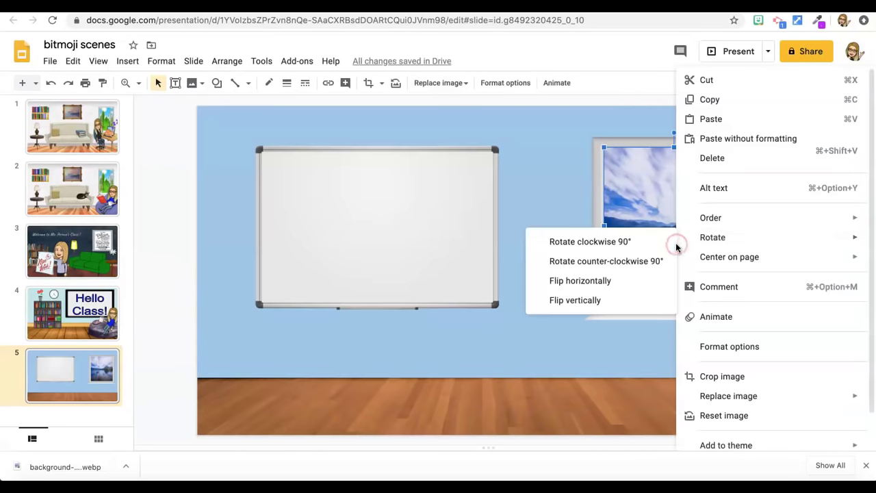
{"action": "mouse_move", "coordinate": [705, 222]}
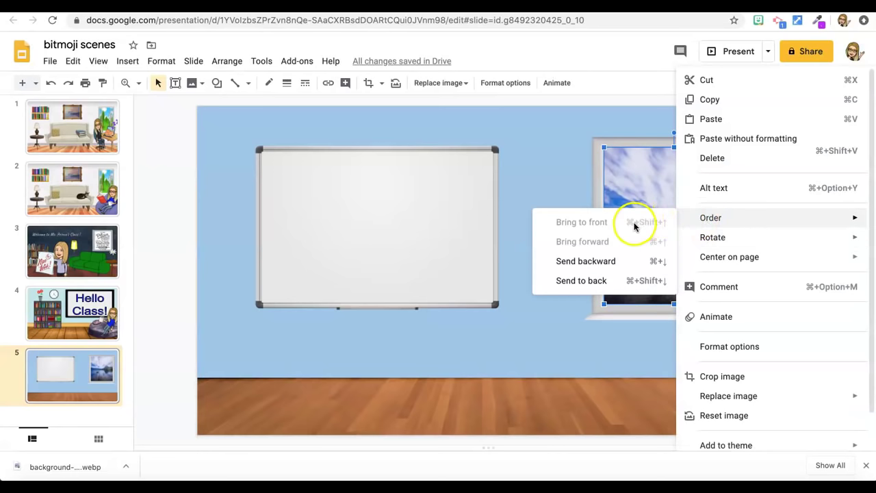
{"action": "left_click", "coordinate": [620, 264]}
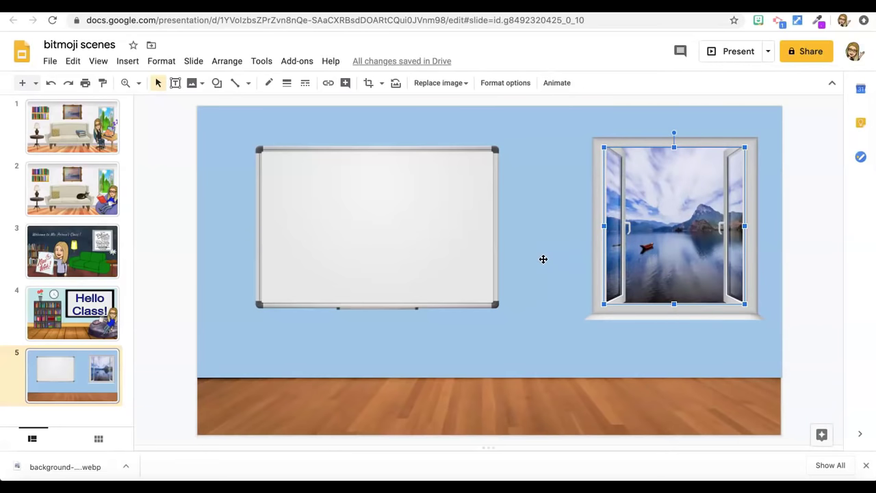
{"action": "left_click", "coordinate": [532, 247]}
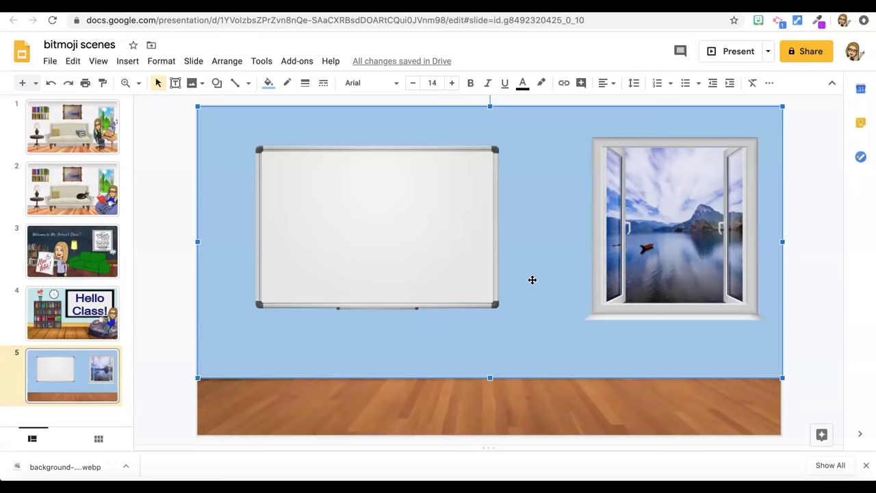
{"action": "key", "text": "ctrl+z"}
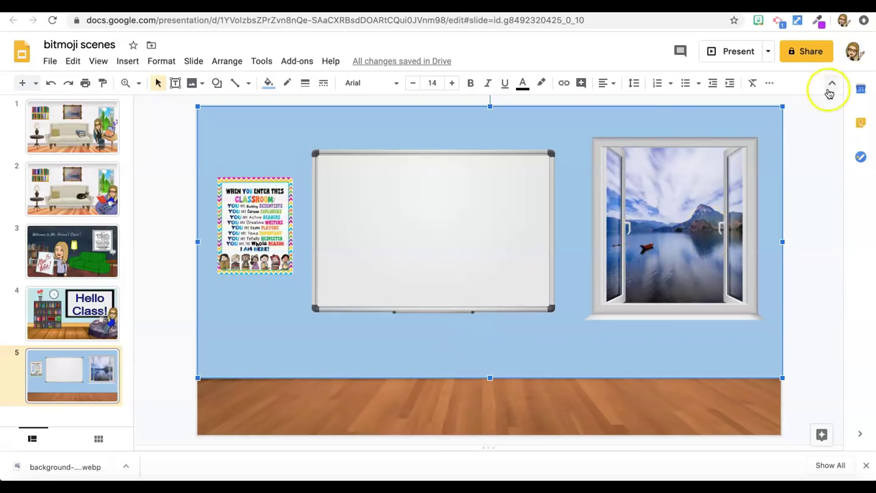
Open the Bitmoji extension and search its stickers for "photo" and for "pose".
{"action": "left_click", "coordinate": [757, 22]}
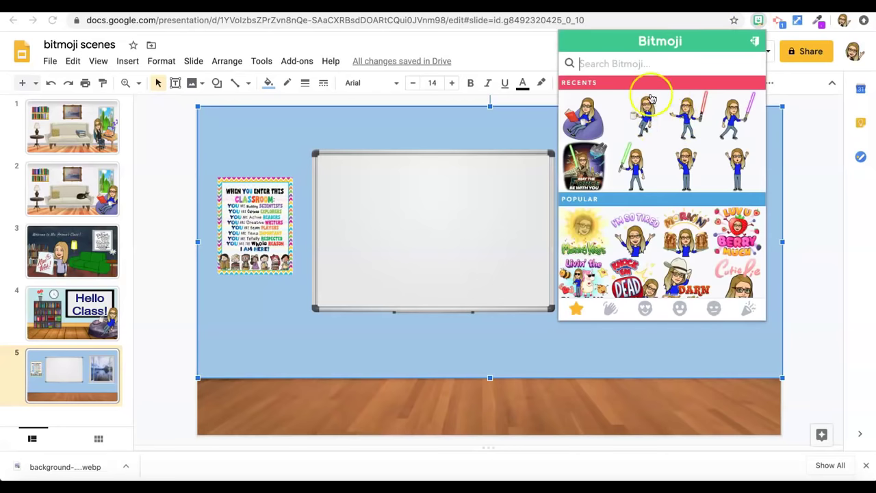
{"action": "left_click", "coordinate": [638, 65]}
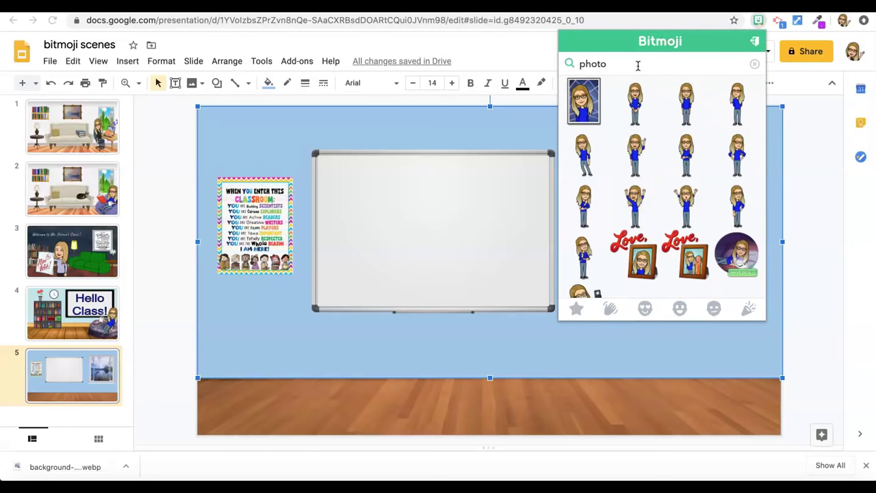
{"action": "key", "text": "BackSpace"}
{"action": "key", "text": "BackSpace"}
{"action": "key", "text": "BackSpace"}
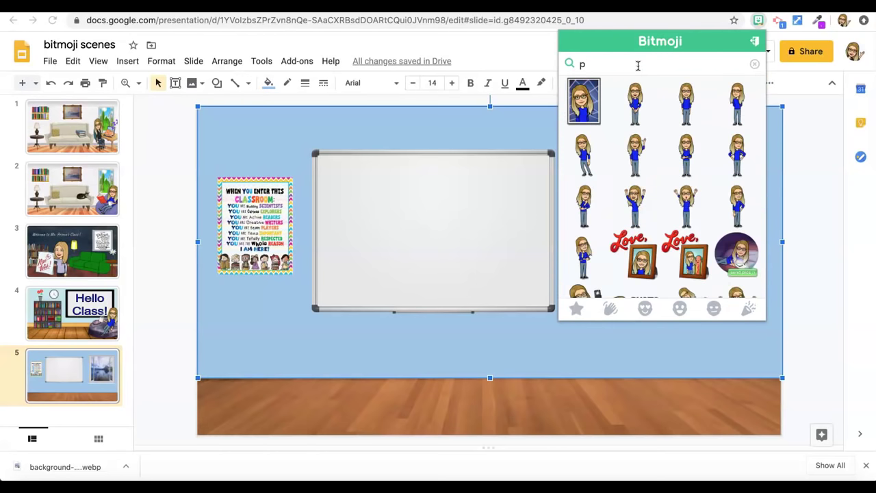
{"action": "type", "text": "pose"}
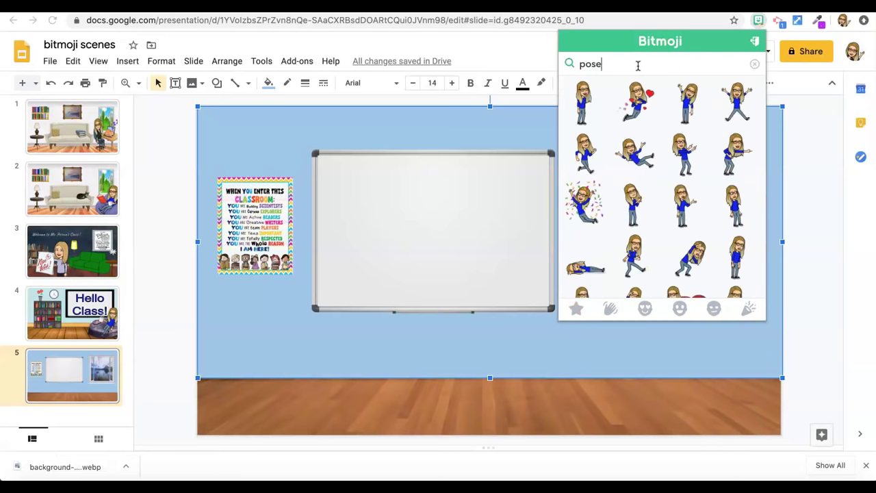
Replace the Bitmoji search term with "hey guys".
{"action": "key", "text": "BackSpace"}
{"action": "key", "text": "BackSpace"}
{"action": "key", "text": "BackSpace"}
{"action": "key", "text": "BackSpace"}
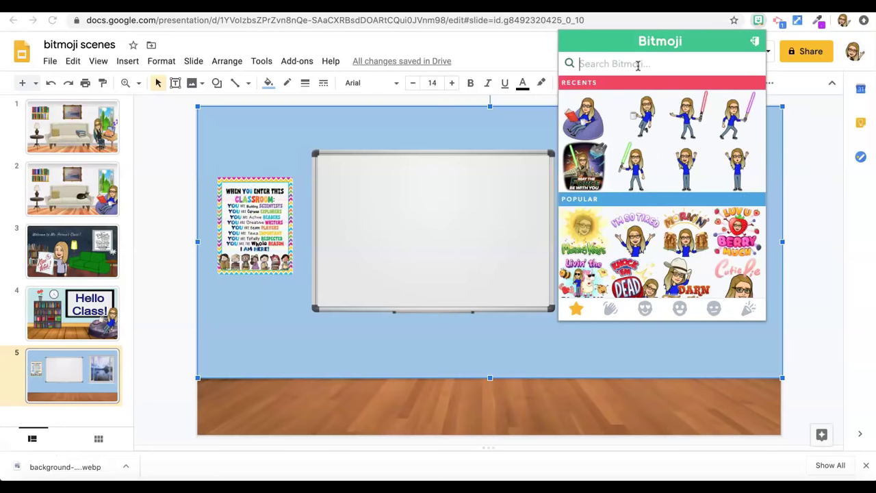
{"action": "type", "text": "hey g"}
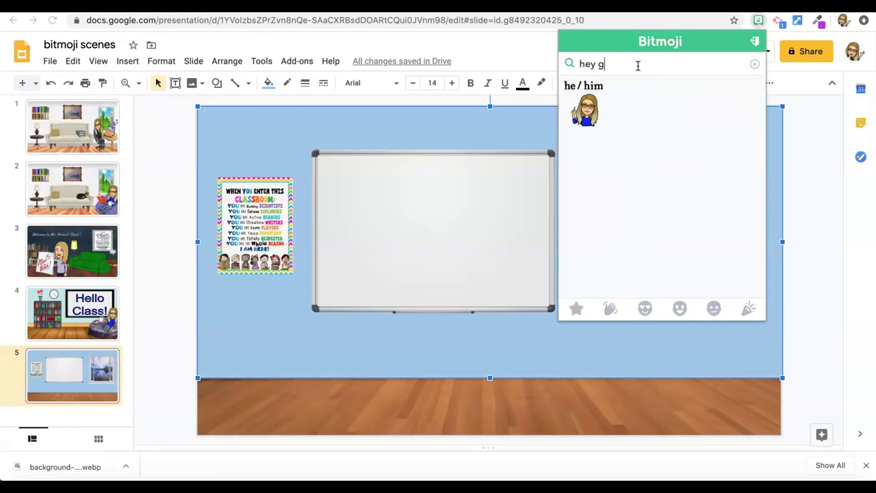
{"action": "type", "text": "uys"}
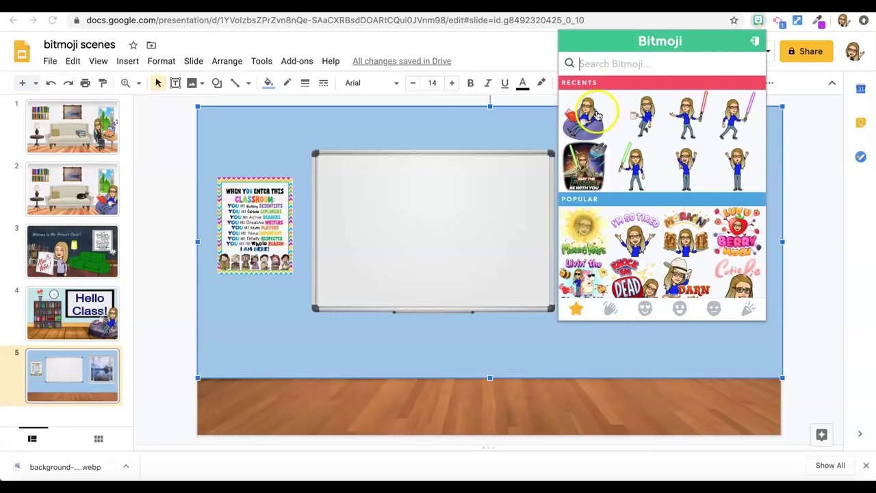
Insert the recent Bitmoji reading on a purple beanbag and place it on the floor in front of the window.
{"action": "left_click_drag", "start_coordinate": [594, 114], "coordinate": [502, 336]}
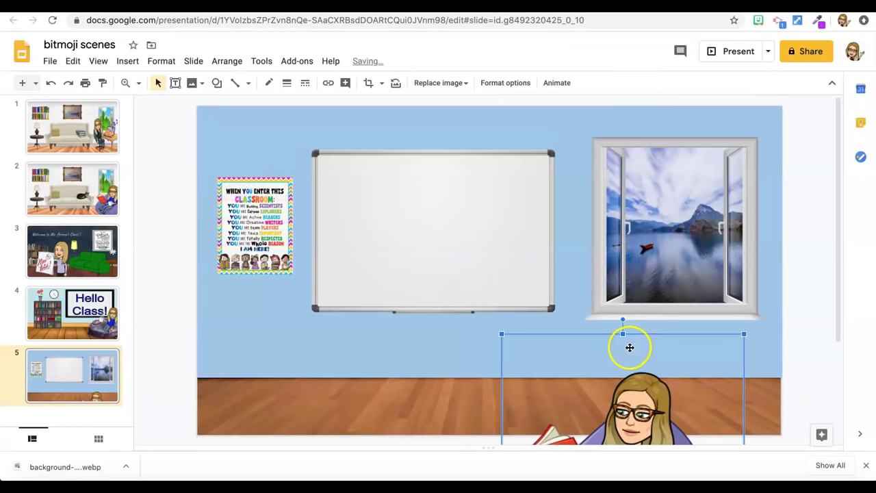
{"action": "left_click_drag", "start_coordinate": [645, 388], "coordinate": [678, 252]}
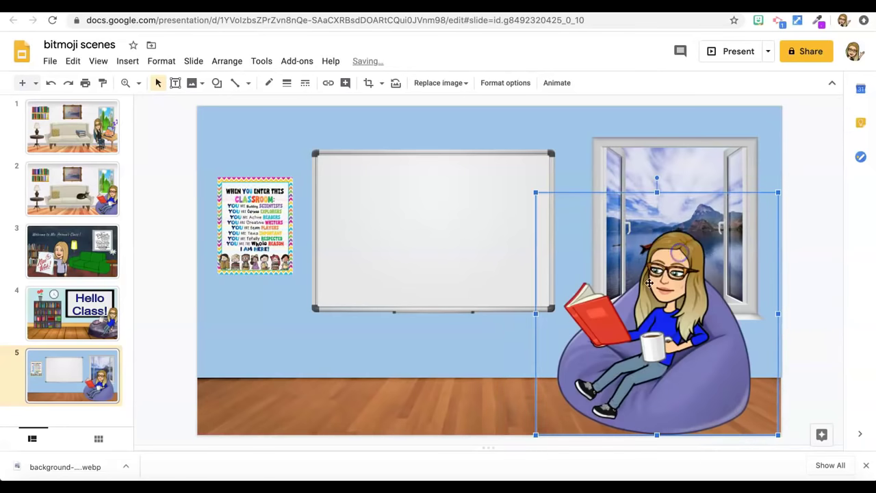
{"action": "left_click", "coordinate": [485, 346]}
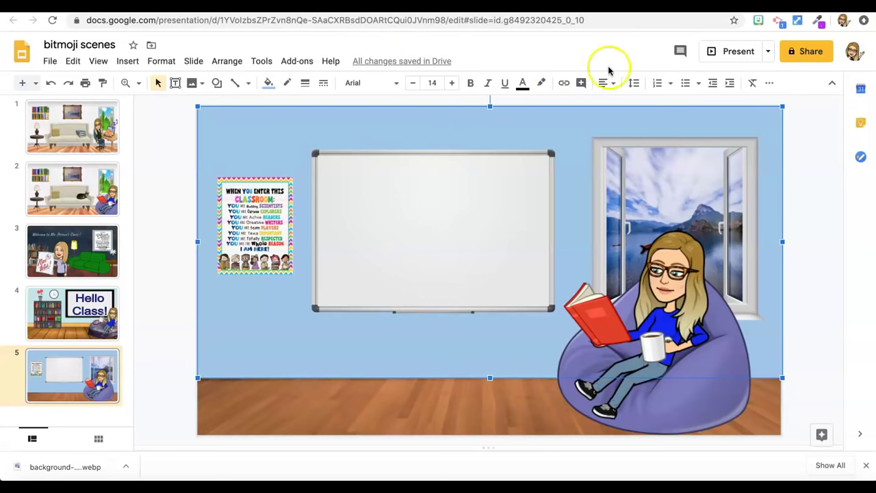
Insert the popular "I'm So Tired" Bitmoji and move it in front of the whiteboard.
{"action": "left_click", "coordinate": [757, 20]}
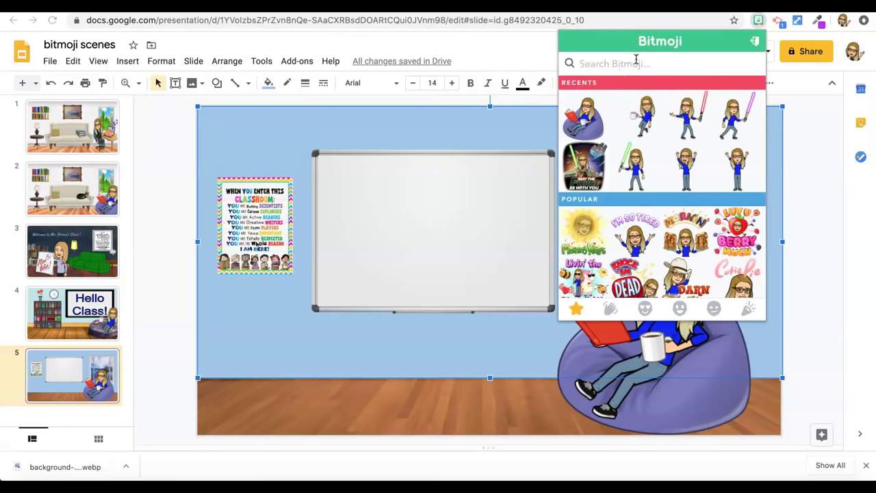
{"action": "left_click", "coordinate": [625, 231]}
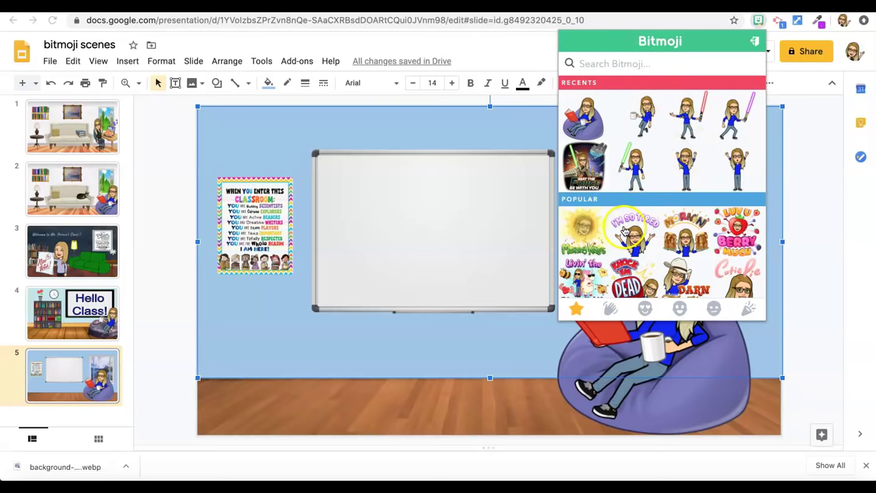
{"action": "left_click_drag", "start_coordinate": [625, 232], "coordinate": [453, 232]}
{"action": "left_click", "coordinate": [473, 260]}
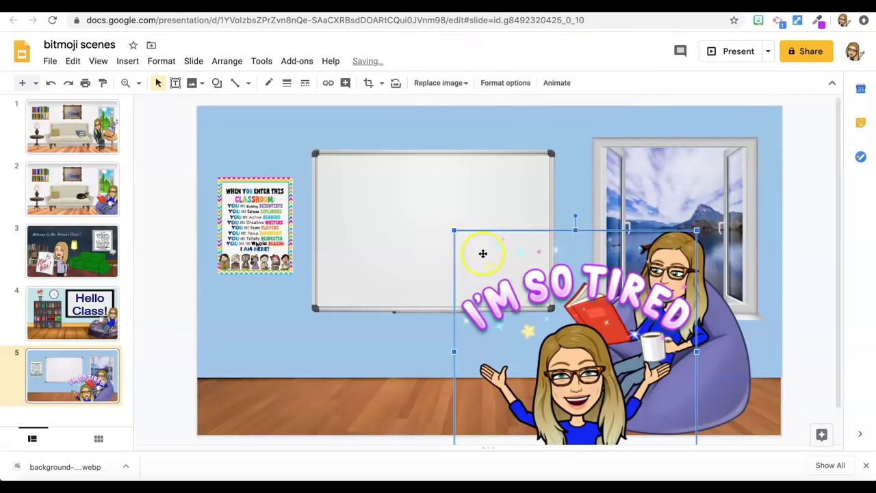
{"action": "left_click_drag", "start_coordinate": [549, 328], "coordinate": [416, 297]}
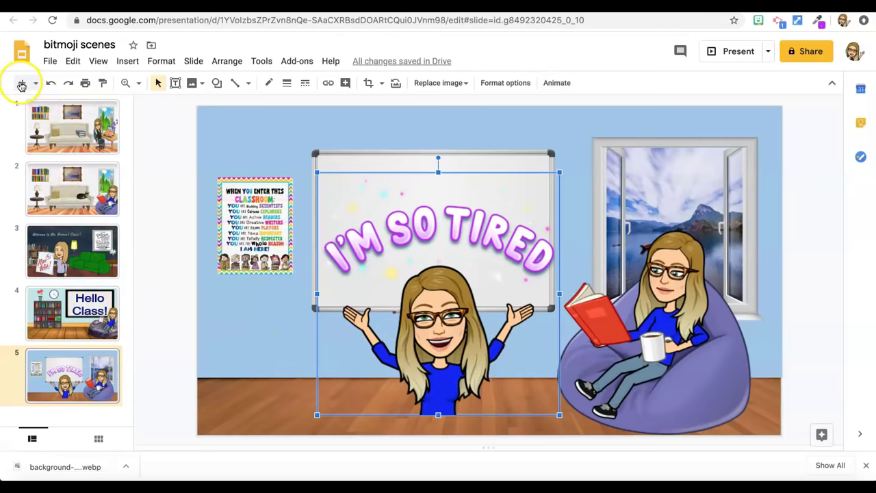
Add a new slide after the classroom scene and delete its title and text placeholders.
{"action": "left_click", "coordinate": [21, 84]}
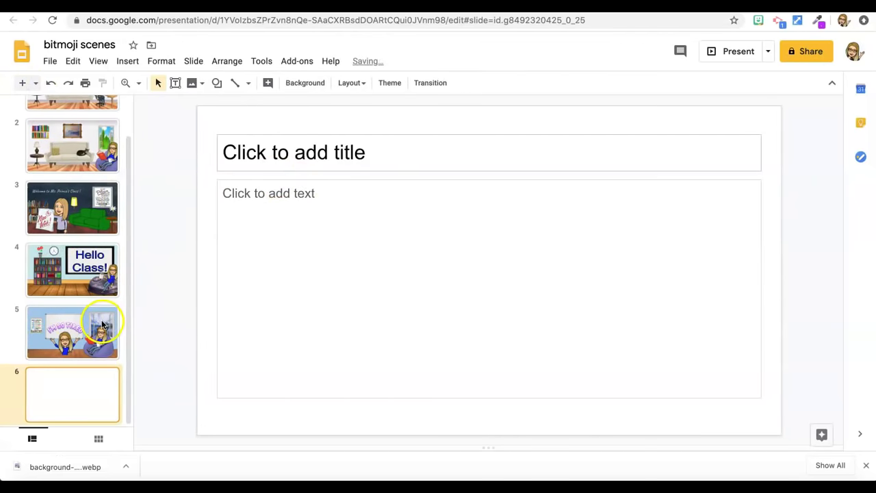
{"action": "left_click_drag", "start_coordinate": [208, 127], "coordinate": [249, 225]}
{"action": "key", "text": "Delete"}
Cut the "I'm So Tired" Bitmoji from the classroom slide and paste it onto blank slide 6.
{"action": "left_click", "coordinate": [73, 322]}
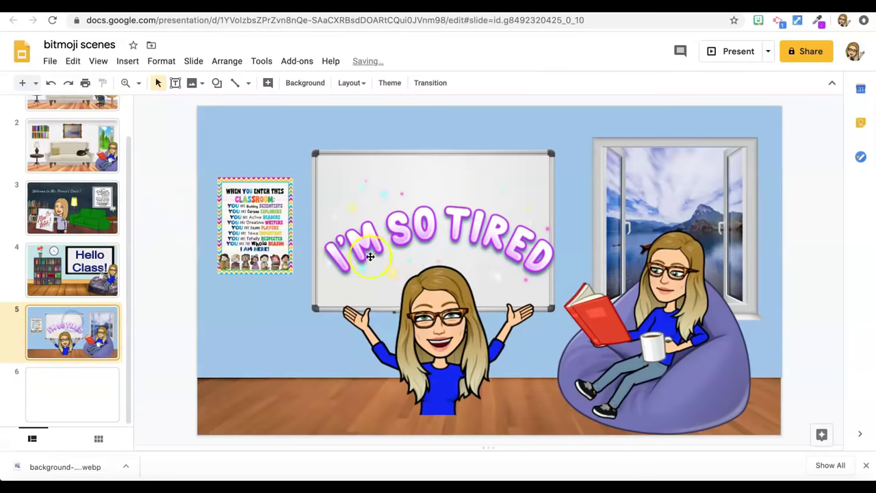
{"action": "right_click", "coordinate": [424, 309]}
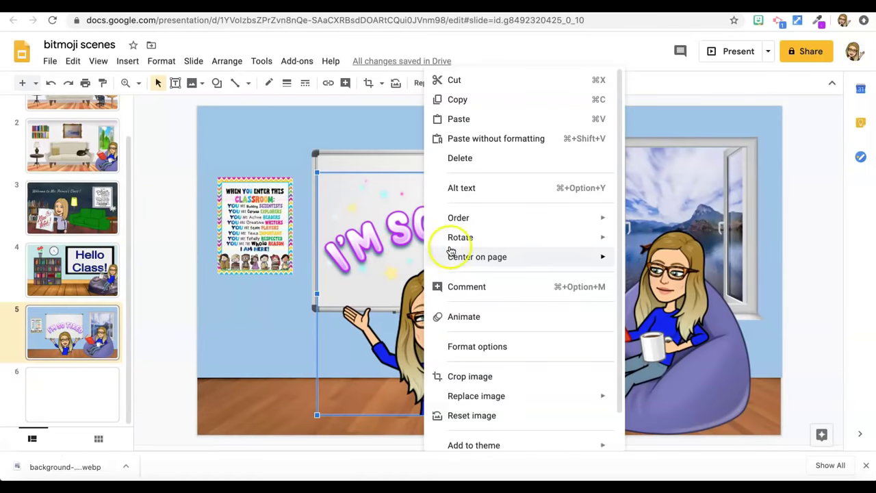
{"action": "left_click", "coordinate": [454, 81]}
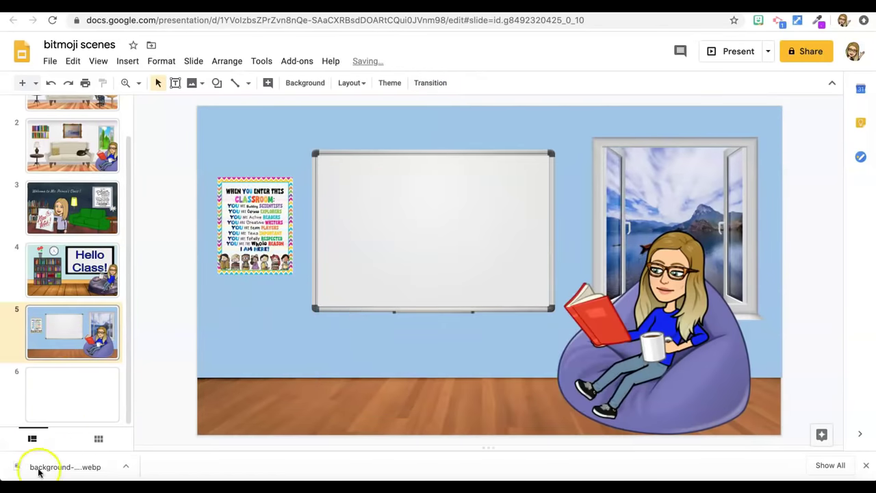
{"action": "left_click", "coordinate": [64, 414]}
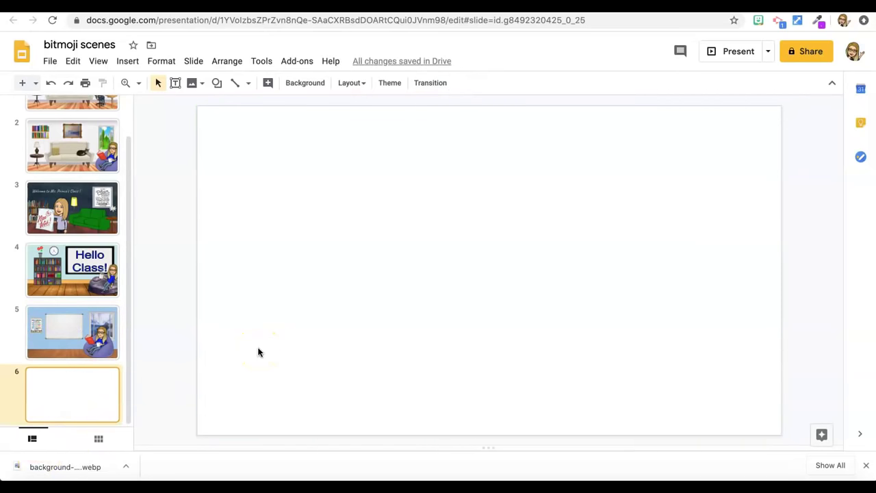
{"action": "key", "text": "ctrl+v"}
{"action": "left_click", "coordinate": [612, 264]}
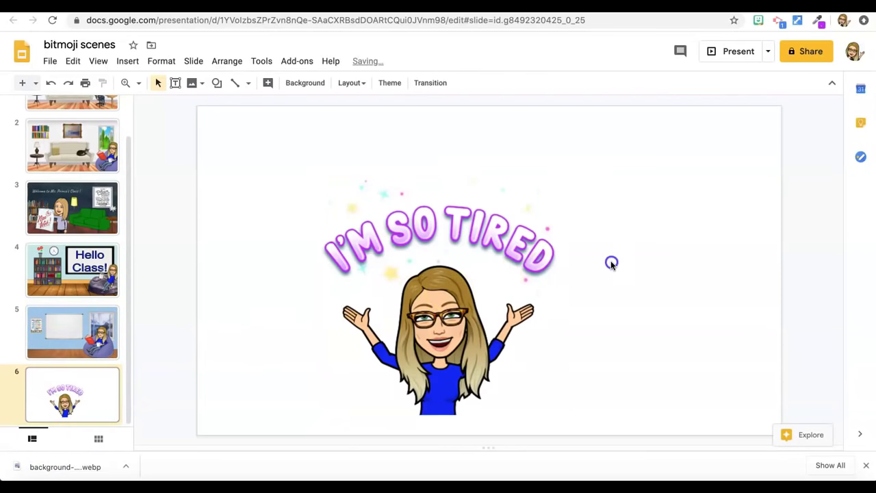
Download the current slide with the "I'm So Tired" Bitmoji as a PNG image.
{"action": "left_click", "coordinate": [49, 61]}
{"action": "mouse_move", "coordinate": [72, 61]}
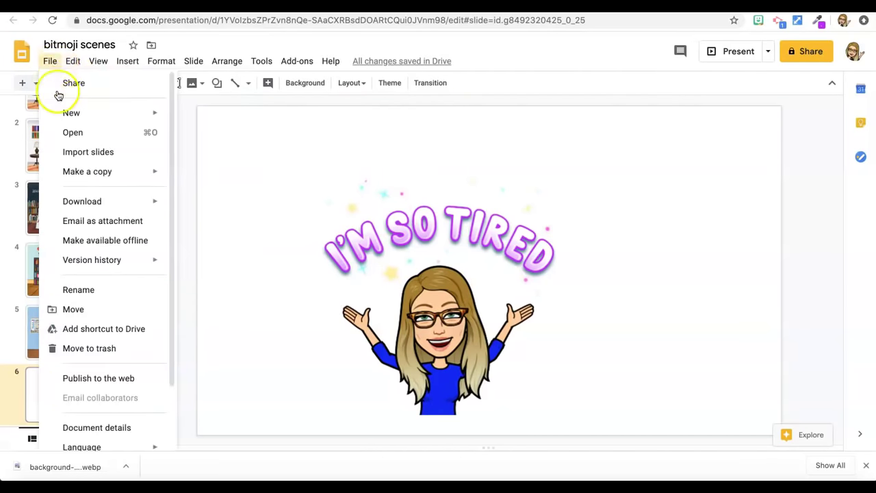
{"action": "mouse_move", "coordinate": [69, 200]}
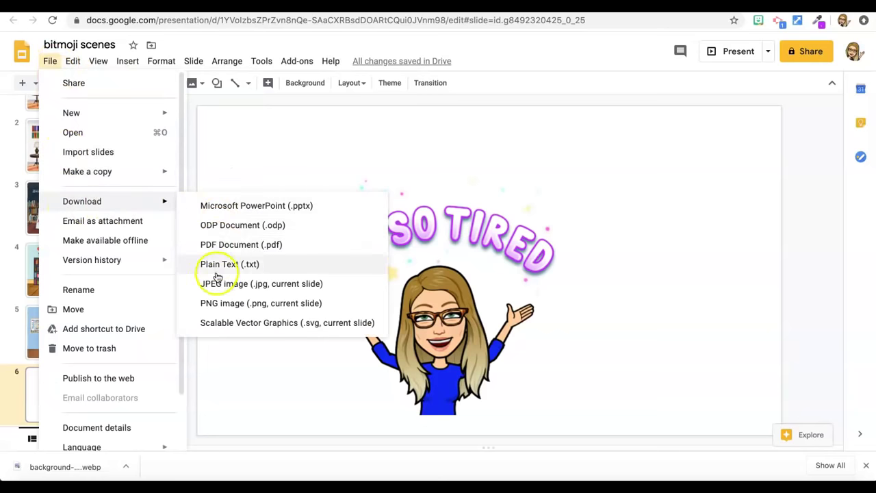
{"action": "left_click", "coordinate": [228, 303]}
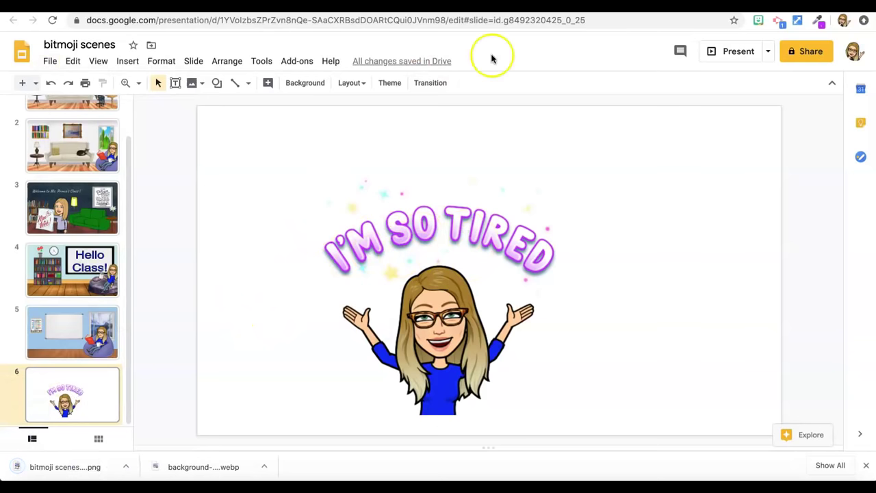
Open the remove.bg website in a new browser tab.
{"action": "key", "text": "super+t"}
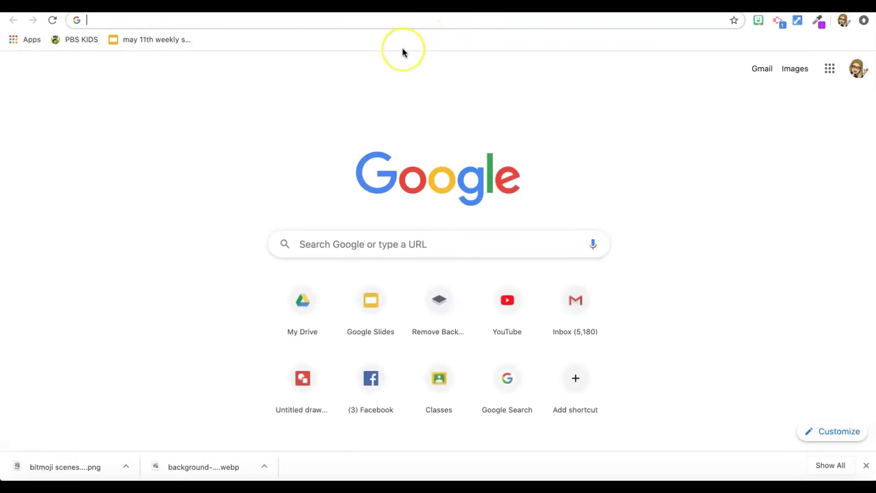
{"action": "type", "text": "remove.bg"}
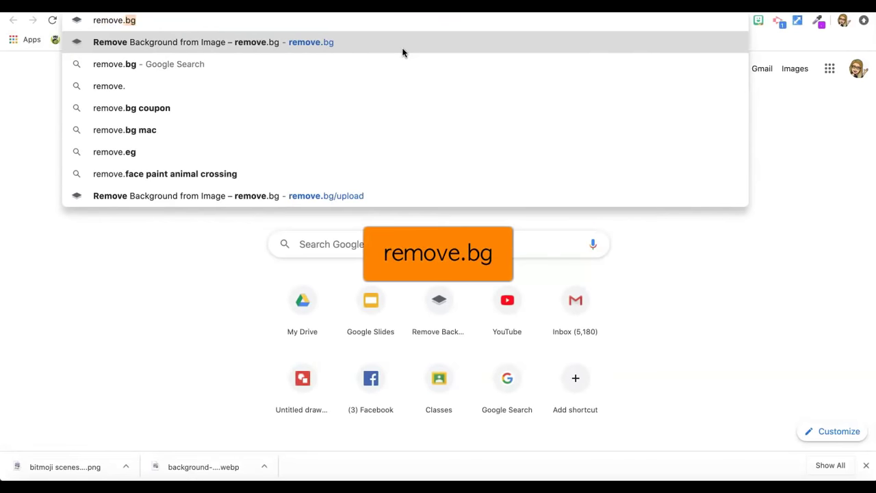
{"action": "key", "text": "Return"}
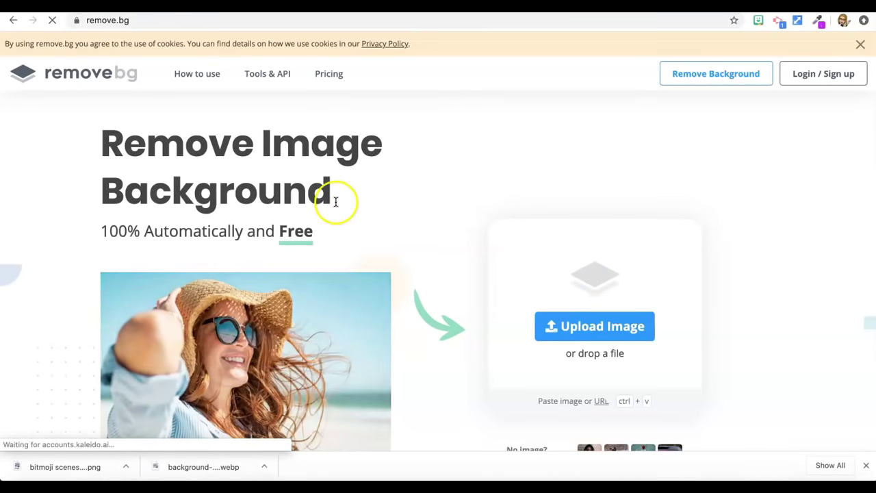
Upload the image "bitmoji scenes (1).png" from Downloads to remove.bg for background removal.
{"action": "left_click", "coordinate": [567, 326]}
{"action": "left_click", "coordinate": [412, 356]}
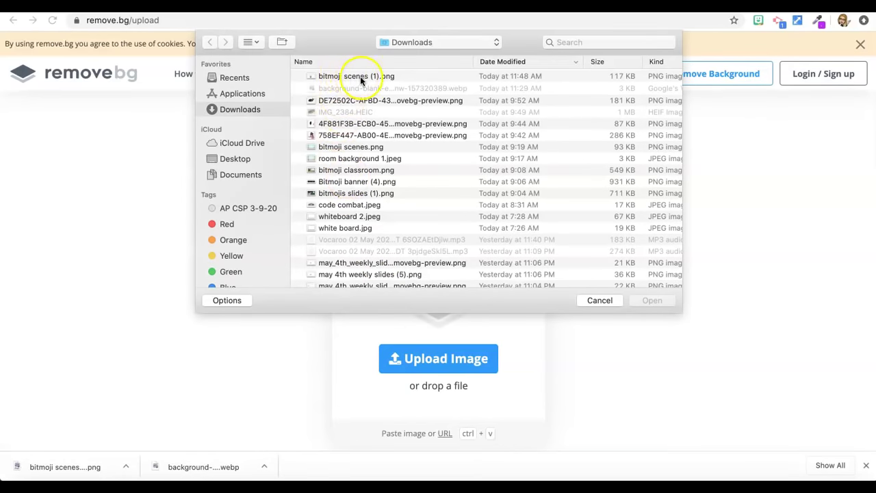
{"action": "left_click", "coordinate": [334, 77]}
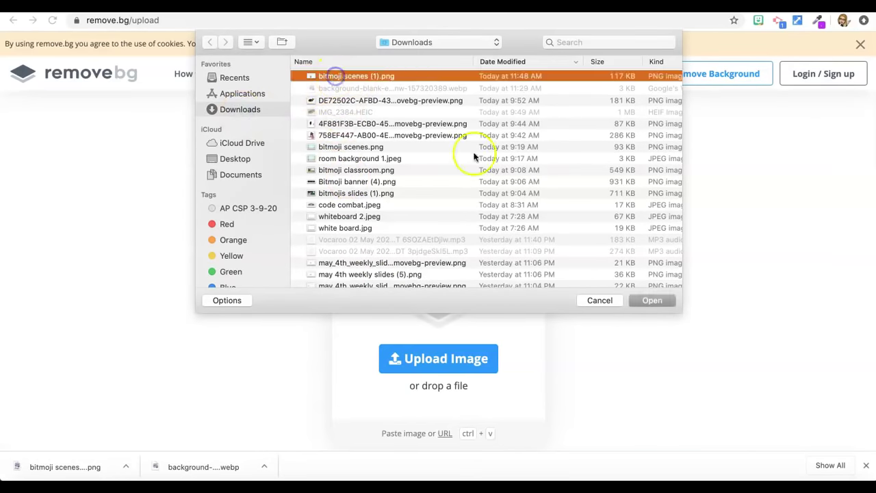
{"action": "left_click", "coordinate": [649, 302]}
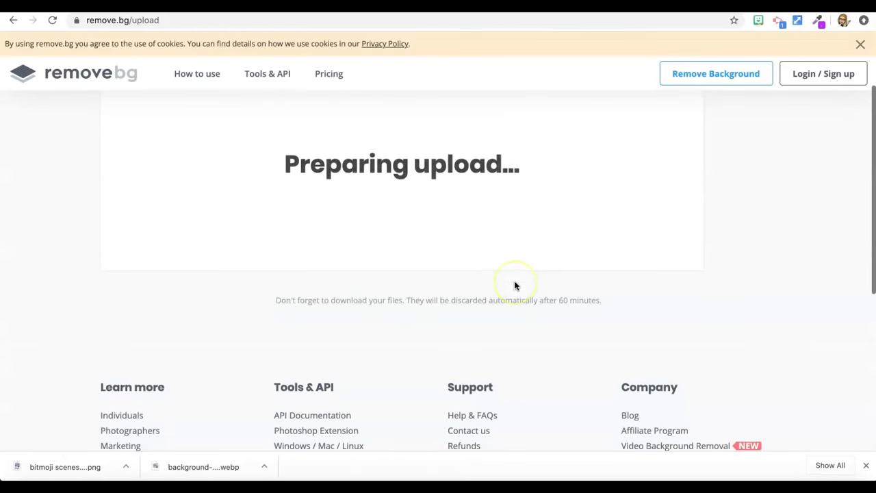